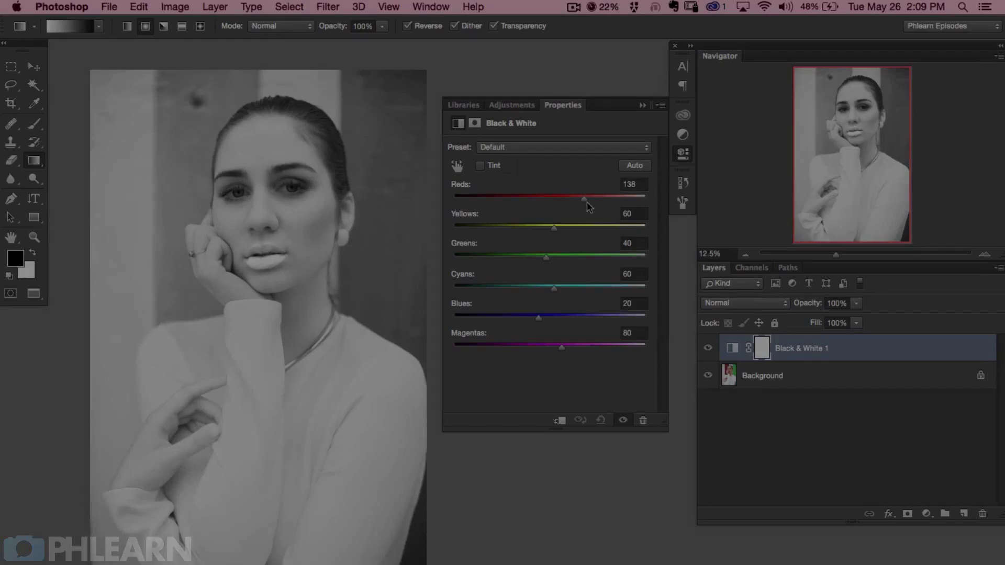
Darken the reds in the mix and choose a paler beige tint colour
mouse_move(586, 202)
left_mouse_down()
mouse_move(531, 204)
mouse_move(589, 208)
left_mouse_up()
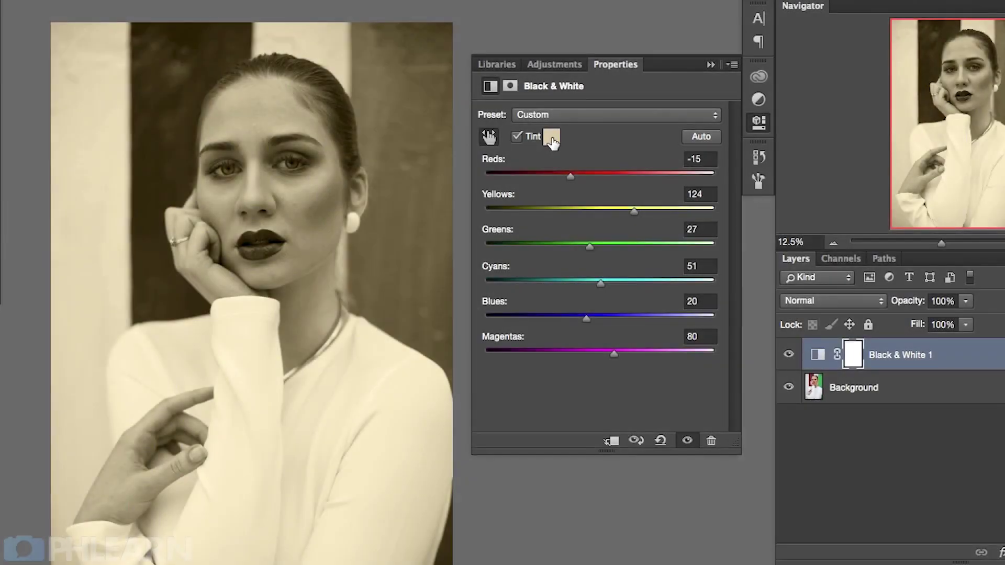
left_click(552, 137)
left_click_drag(419, 21, 568, 270)
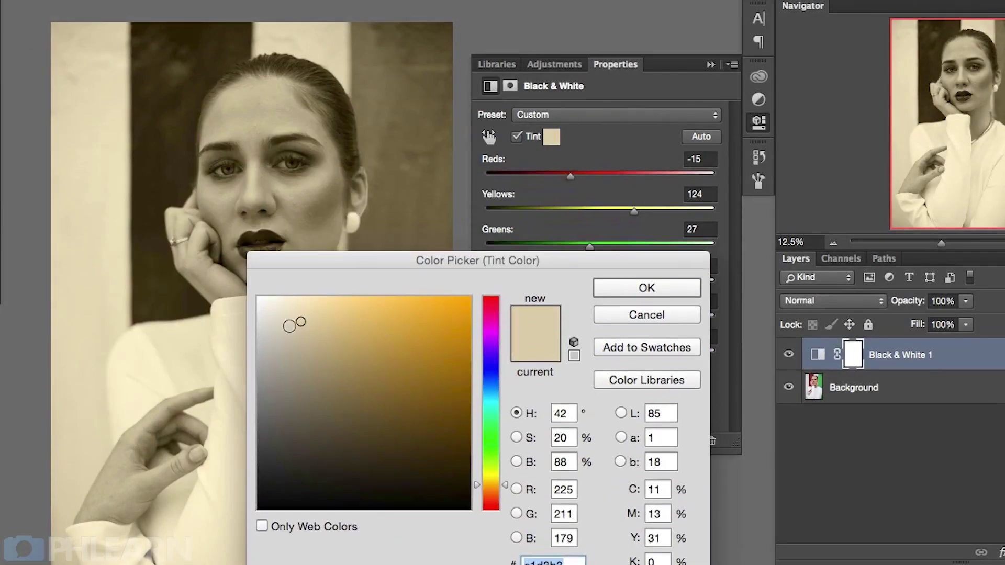
left_click_drag(301, 321, 276, 328)
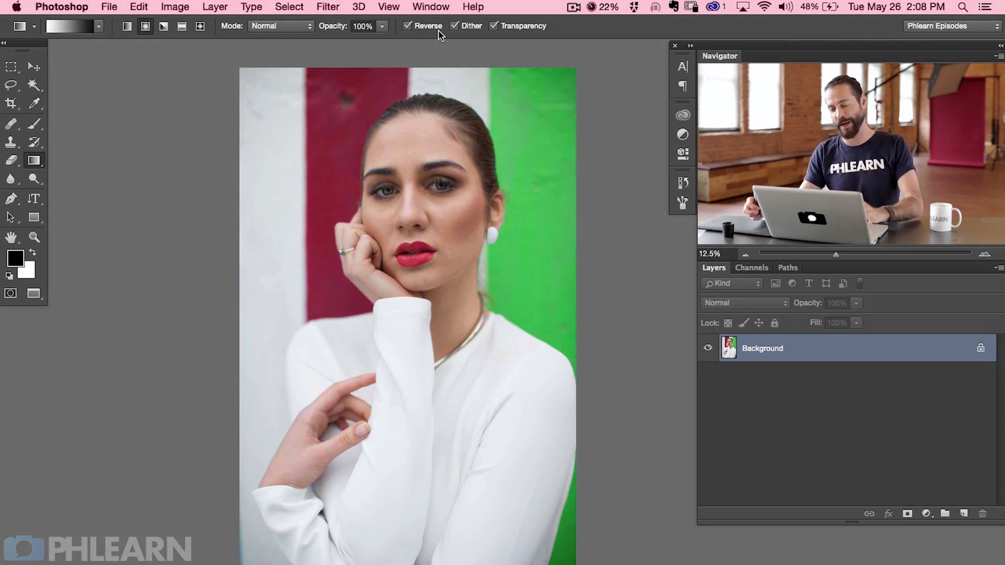
Add a Black & White adjustment layer above the Background
left_click(926, 513)
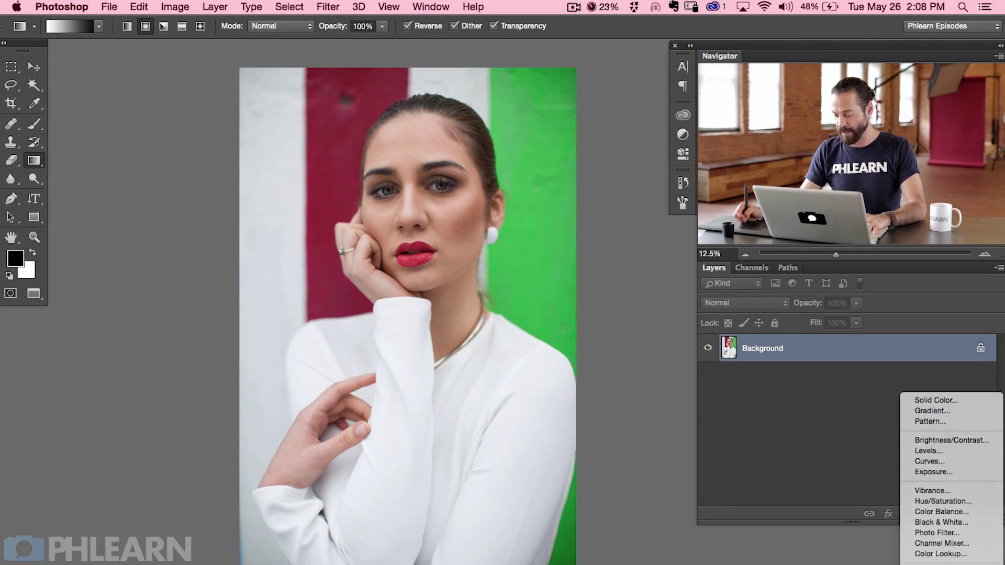
left_click(951, 522)
scroll(400, 260, "right", 6)
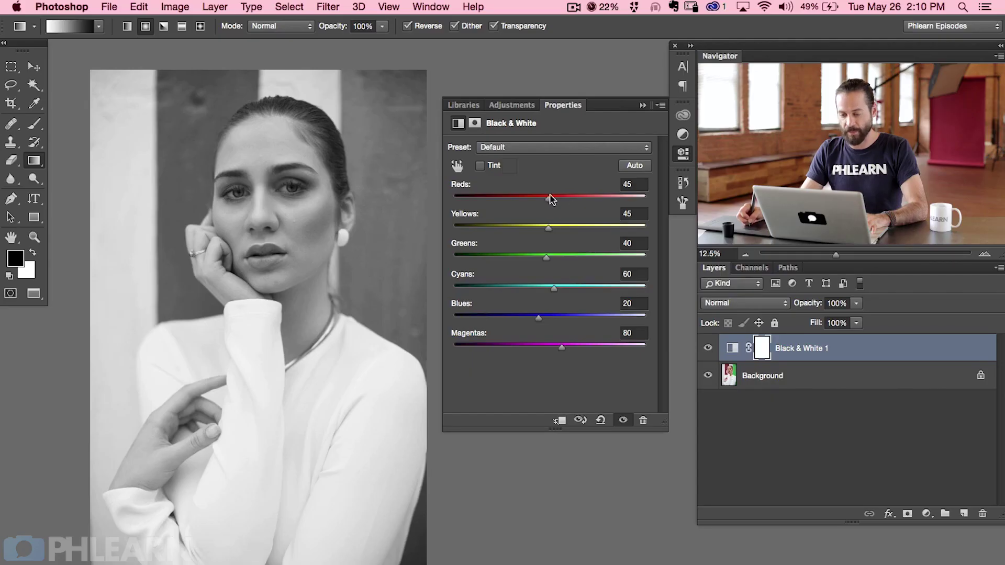
Drag the Reds slider down so the mix reads Reds 0, Yellows 124, Greens 56
left_click_drag(550, 198, 494, 230)
left_click_drag(558, 201, 576, 226)
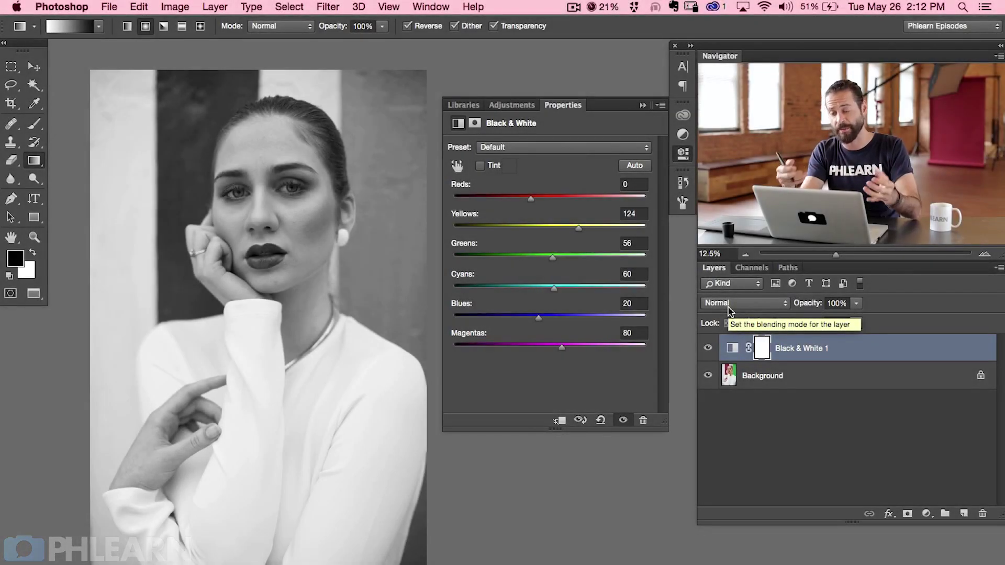
Hide and reshow Black & White 1 to compare, then set Greens 42 and Cyans 51
left_click(706, 349)
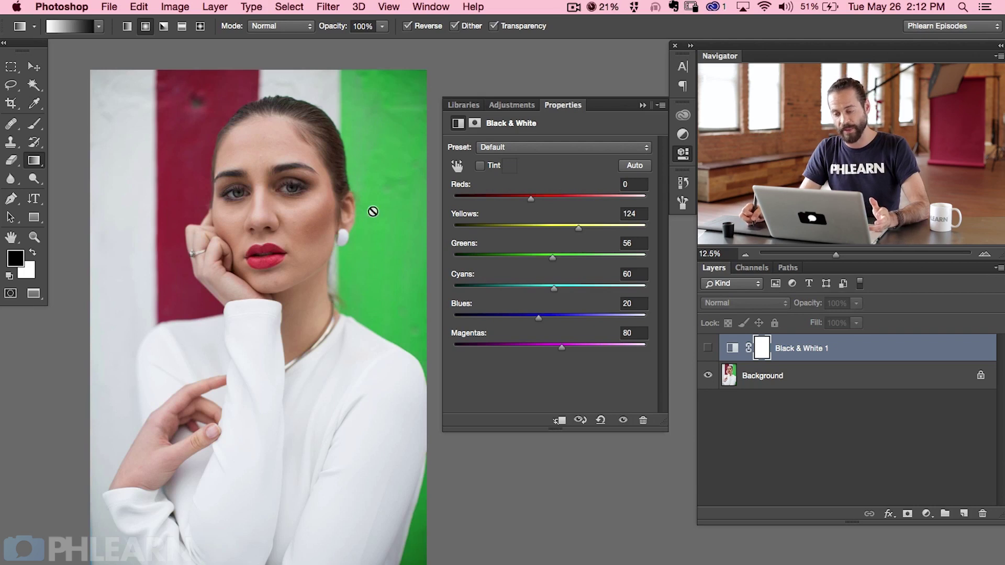
left_click(708, 349)
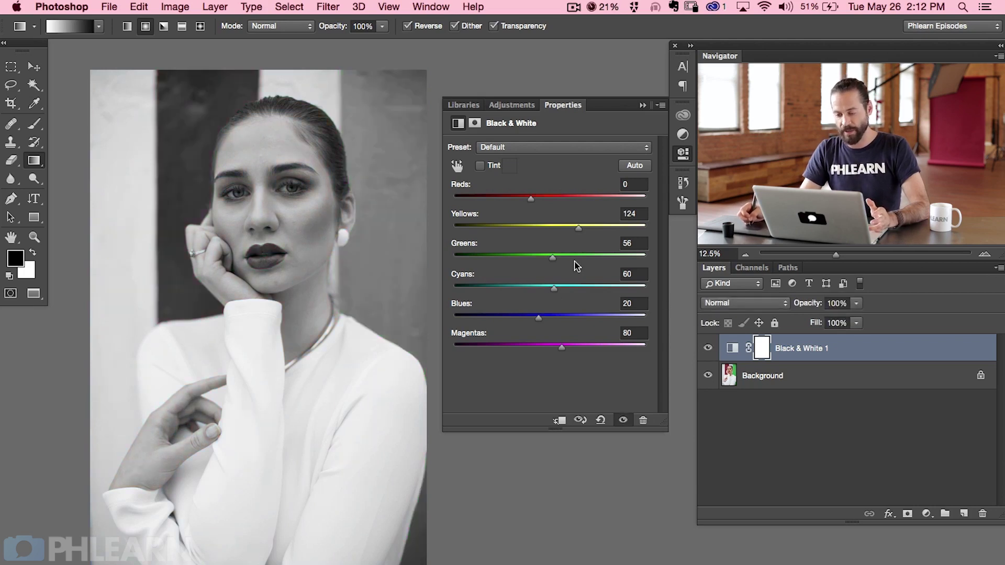
mouse_move(556, 260)
left_mouse_down()
mouse_move(572, 263)
mouse_move(529, 262)
mouse_move(620, 253)
mouse_move(514, 256)
mouse_move(563, 260)
mouse_move(547, 257)
left_mouse_up()
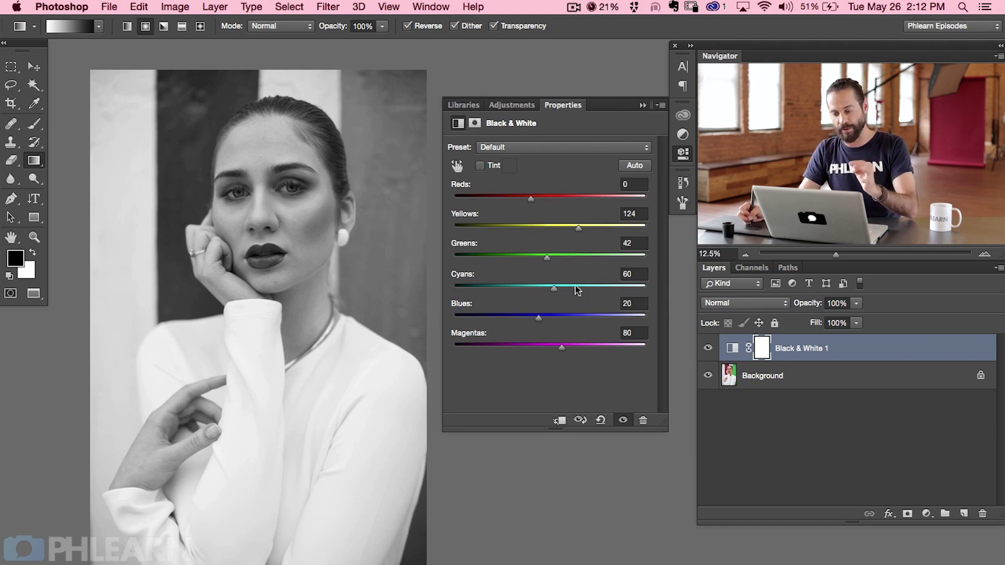
mouse_move(556, 292)
left_mouse_down()
mouse_move(567, 293)
mouse_move(552, 290)
left_mouse_up()
Darken the background by dragging on it with the targeted adjustment tool, setting Greens to 27
left_click(456, 166)
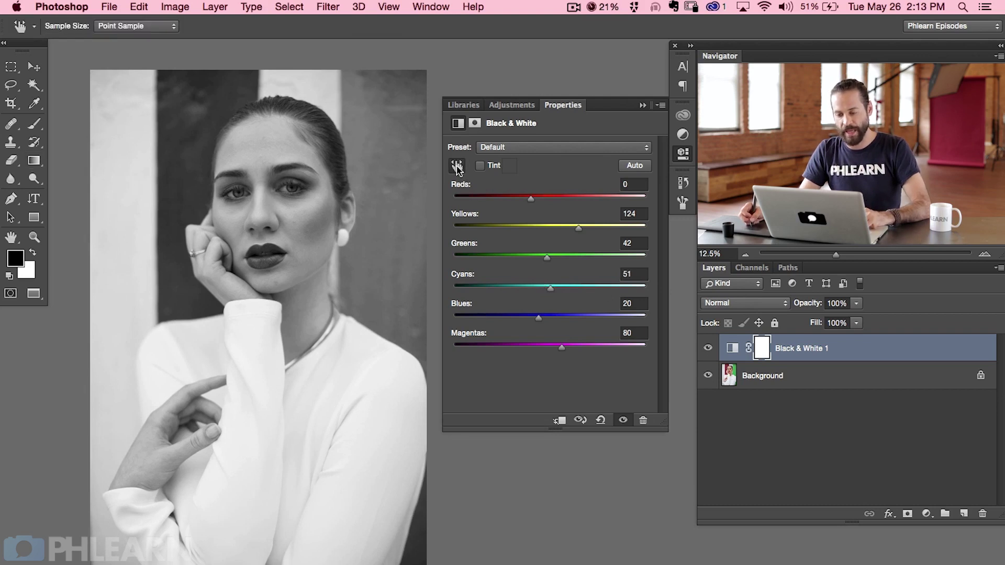
left_click(365, 139)
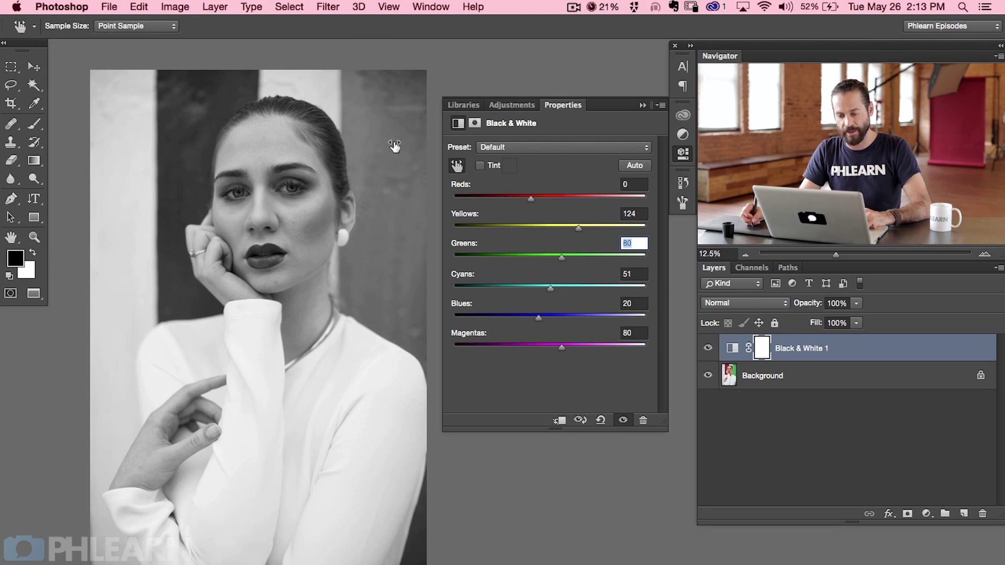
left_click_drag(394, 146, 351, 152)
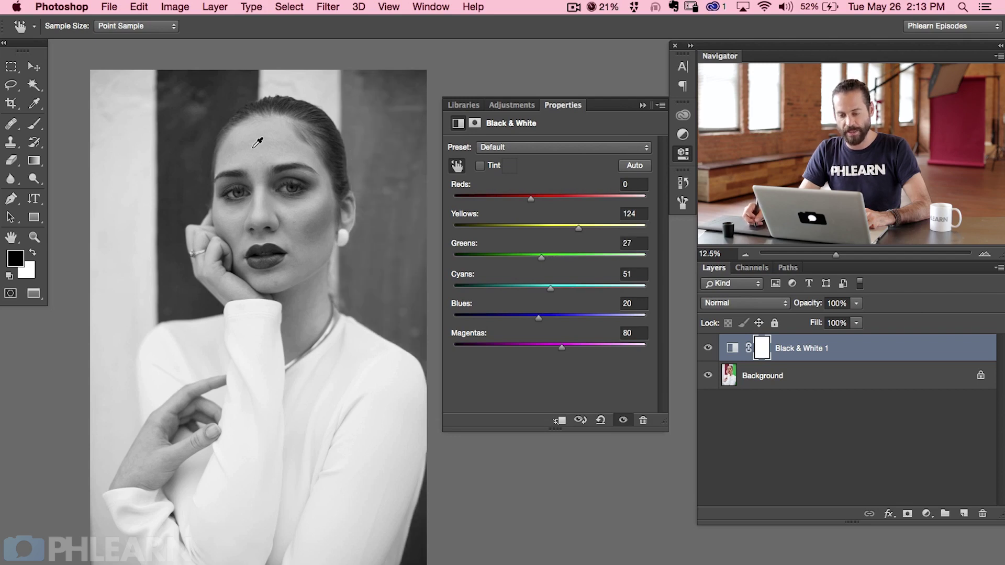
Drag on the face and lips to settle the skin tones at Reds -15
left_click_drag(258, 142, 282, 184)
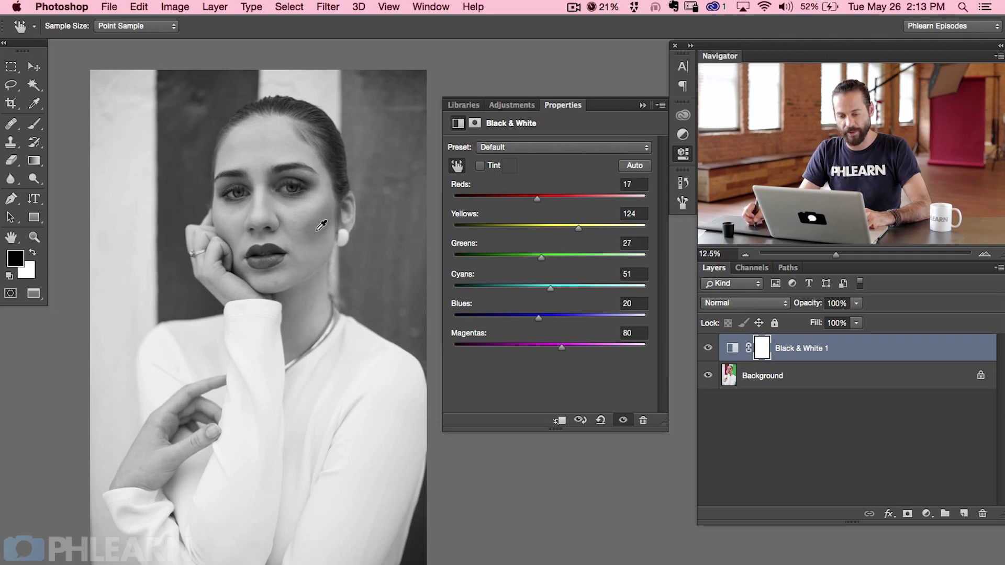
left_click_drag(306, 234, 332, 233)
mouse_move(160, 441)
left_mouse_down()
mouse_move(138, 451)
mouse_move(150, 457)
mouse_move(161, 441)
left_mouse_up()
mouse_move(325, 327)
left_mouse_down()
mouse_move(333, 322)
mouse_move(318, 322)
left_mouse_up()
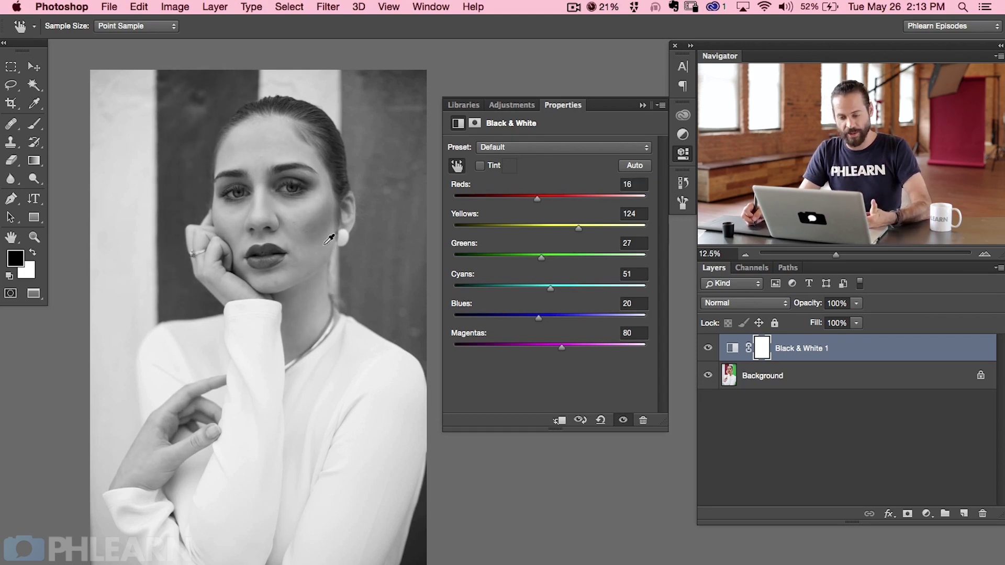
mouse_move(150, 442)
left_mouse_down()
mouse_move(157, 451)
mouse_move(108, 454)
mouse_move(153, 460)
mouse_move(135, 448)
left_mouse_up()
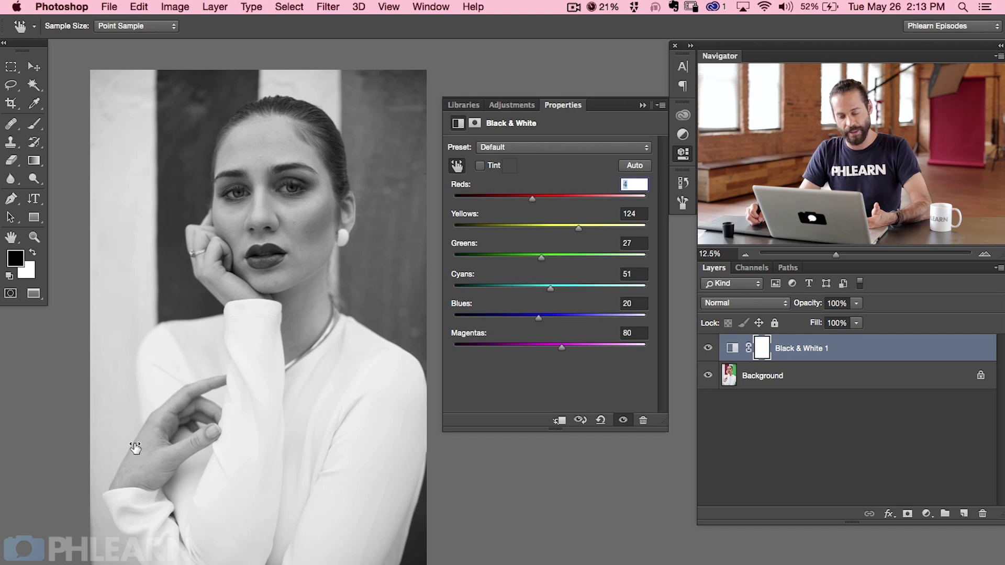
left_click_drag(134, 447, 116, 445)
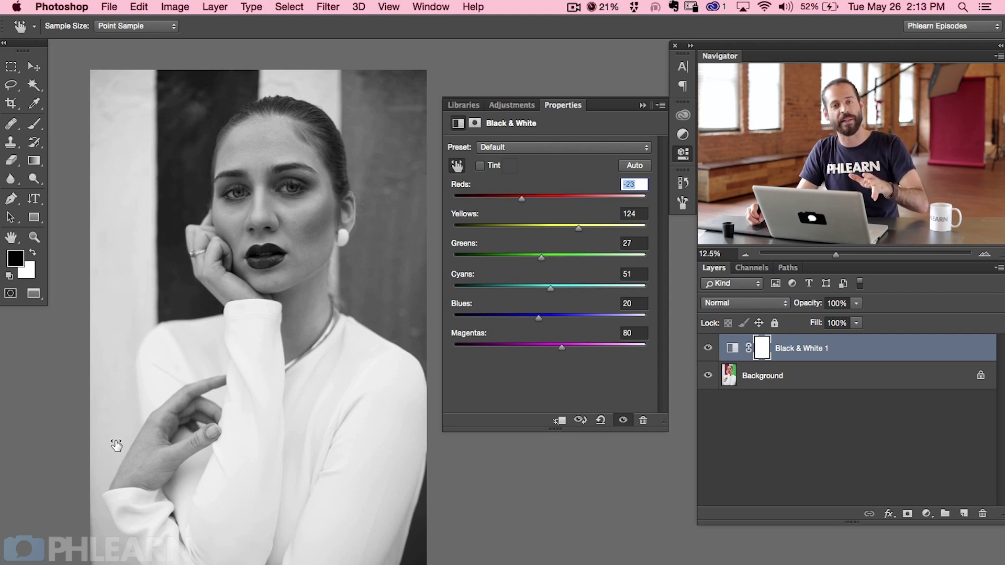
mouse_move(116, 445)
left_mouse_down()
mouse_move(144, 451)
mouse_move(128, 455)
left_mouse_up()
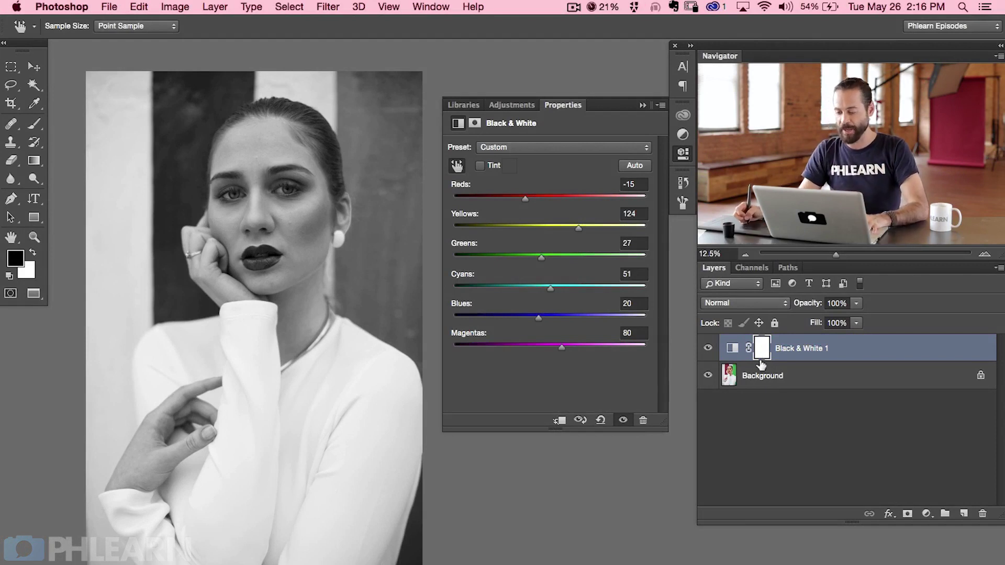
Enable Tint and try a blue shade in the tint Color Picker
left_click(479, 166)
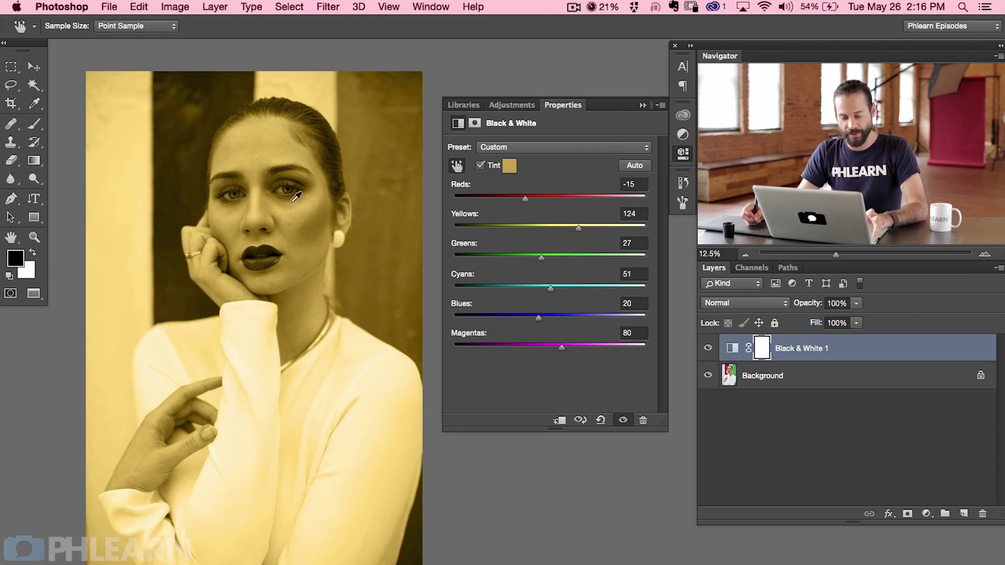
left_click(508, 168)
left_click(458, 381)
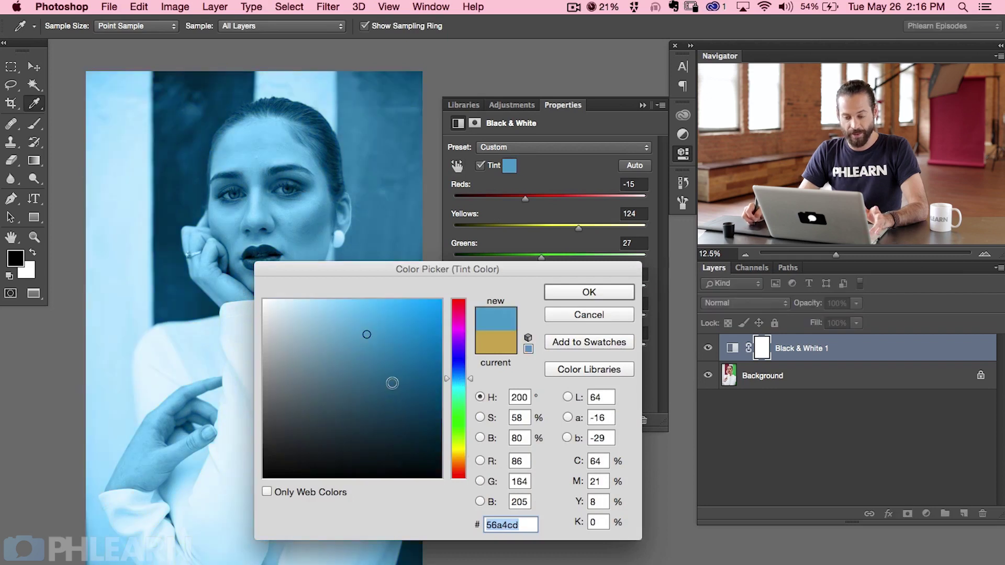
left_click(392, 382)
left_click_drag(330, 272, 351, 289)
Settle the tint on a subtle pale beige and confirm it
left_click(482, 480)
left_click_drag(320, 342, 308, 337)
left_click_drag(483, 480, 485, 479)
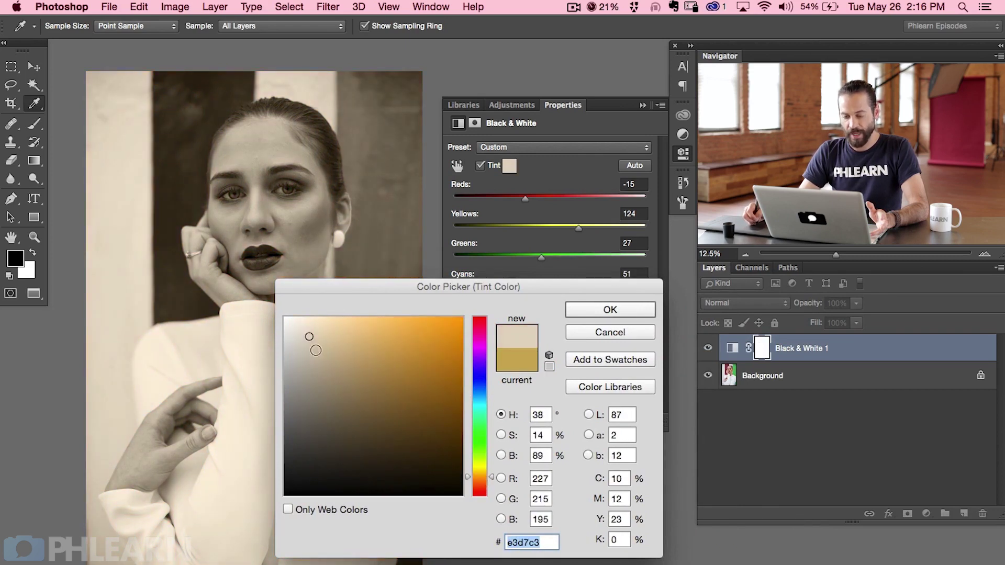
left_click(316, 336)
left_click_drag(315, 335, 352, 336)
left_click(399, 340)
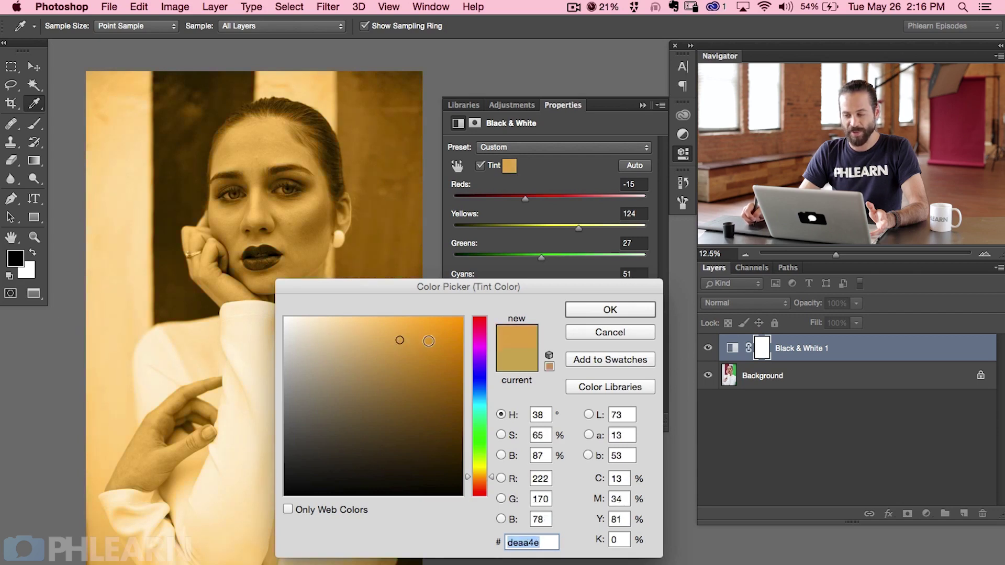
left_click_drag(322, 339, 318, 352)
left_click(612, 312)
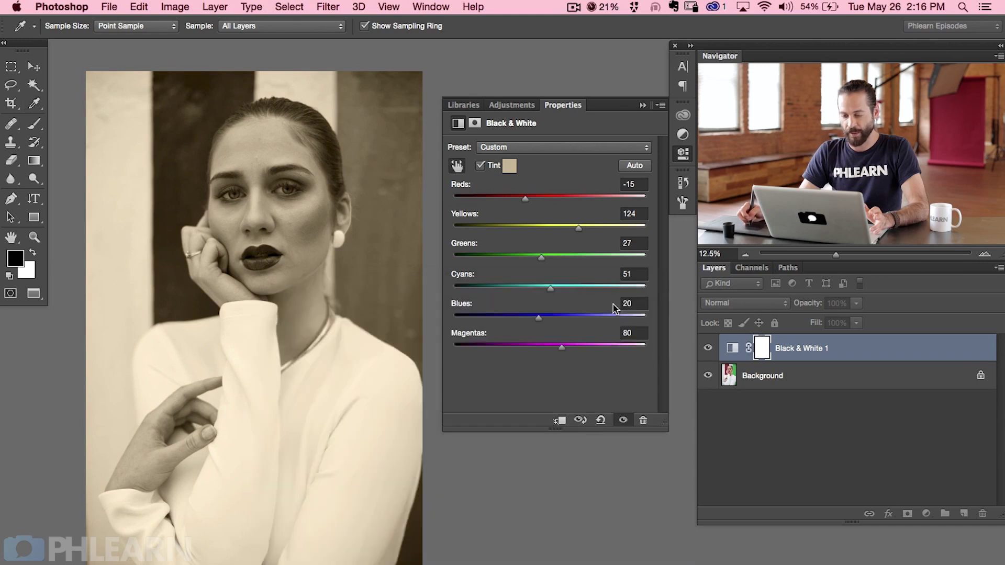
Compare with and without Tint, then change the tint colour to the greyer beige c8c1b5
left_click(479, 167)
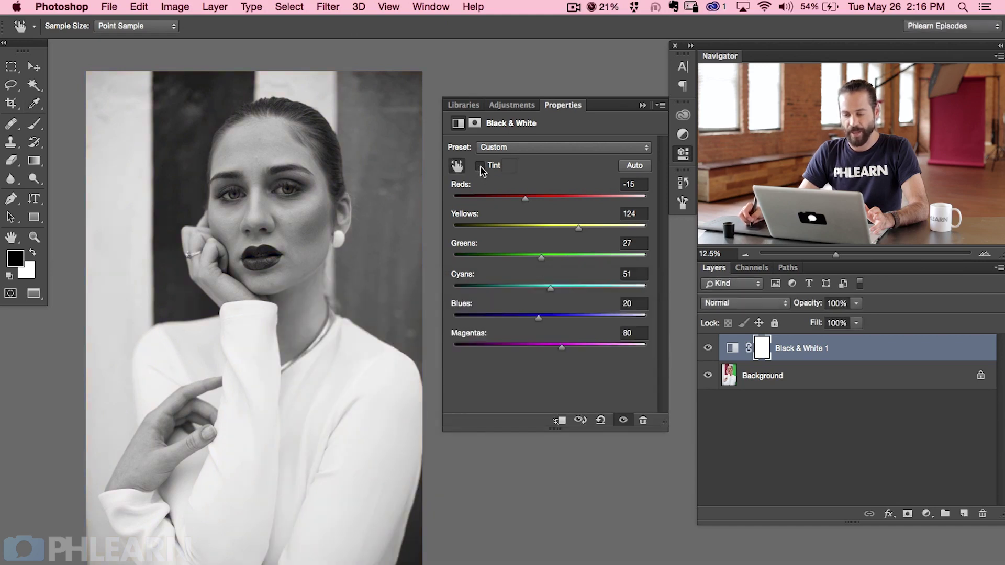
left_click(479, 167)
left_click(479, 167)
left_click(480, 167)
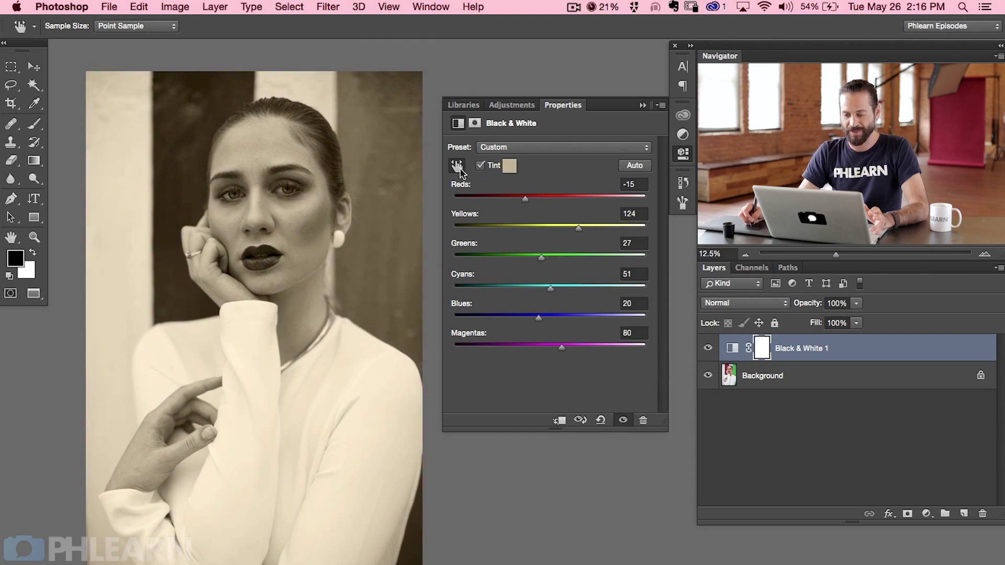
left_click(506, 166)
left_click_drag(316, 352, 301, 355)
left_click(613, 311)
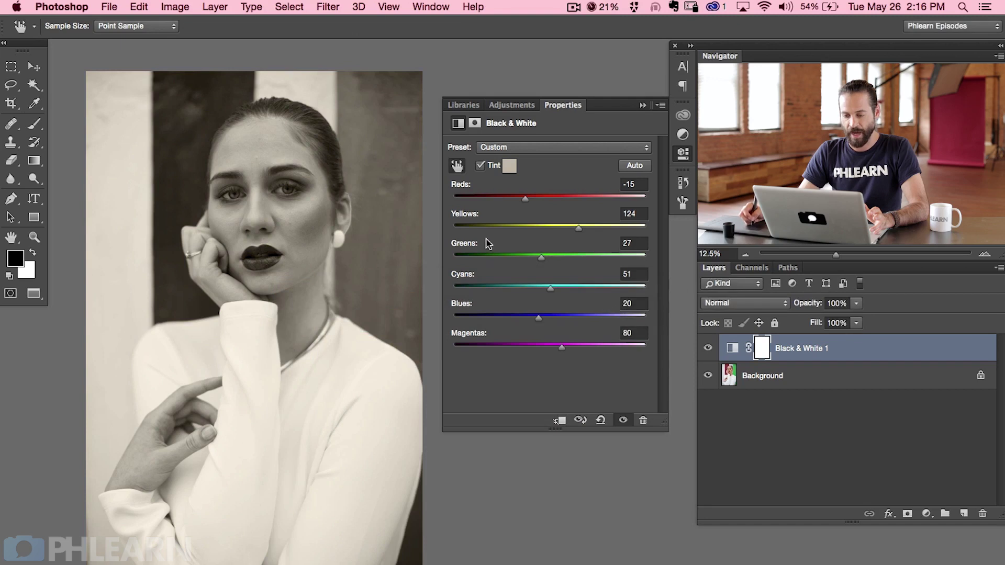
Toggle the c8c1b5 tint off and on to compare, leaving it enabled
left_click(480, 167)
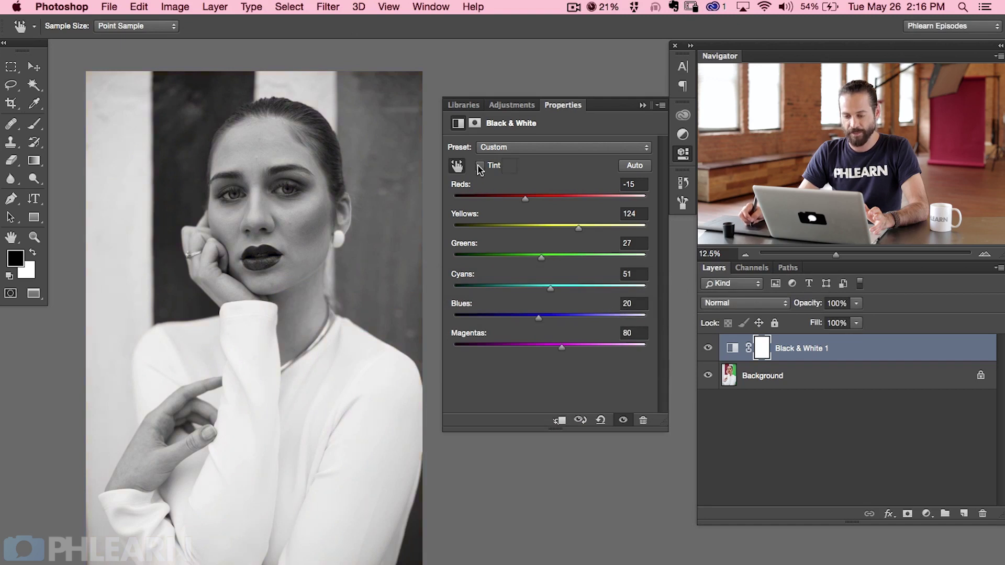
left_click(479, 168)
left_click(480, 168)
left_click(479, 167)
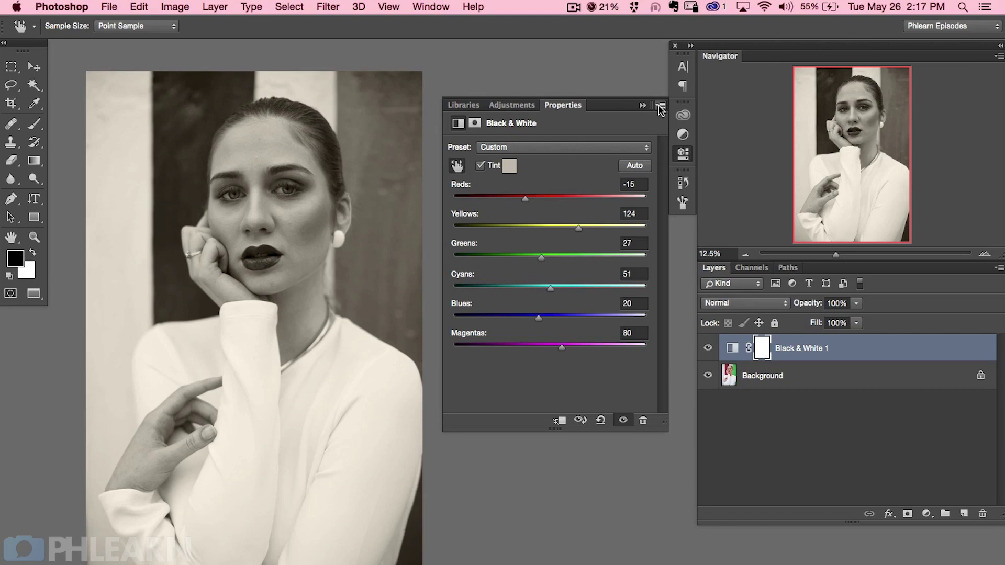
From the Properties menu, save the preset as 'Portrait Sepia Black and White PHLEARN'
left_click(661, 106)
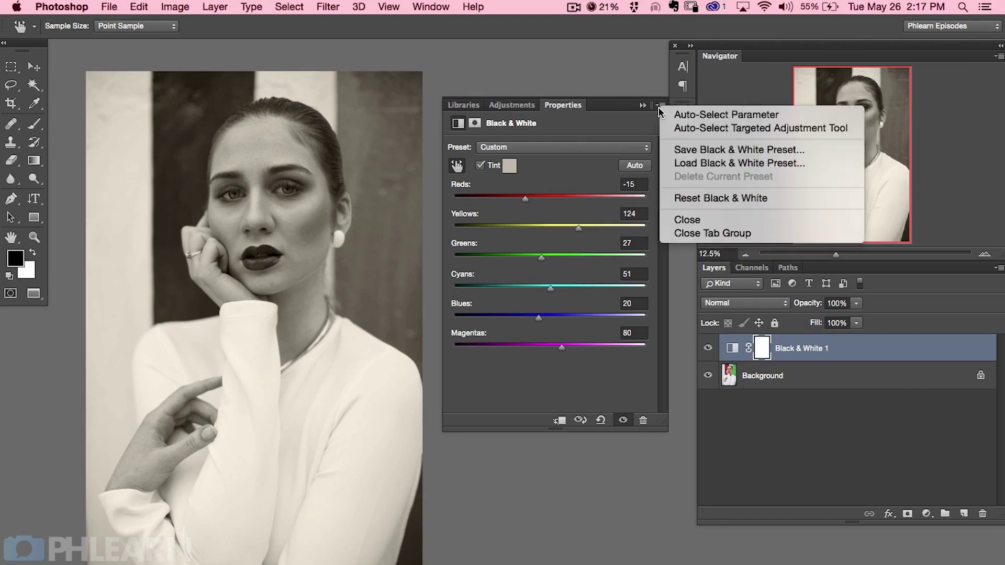
left_click(682, 151)
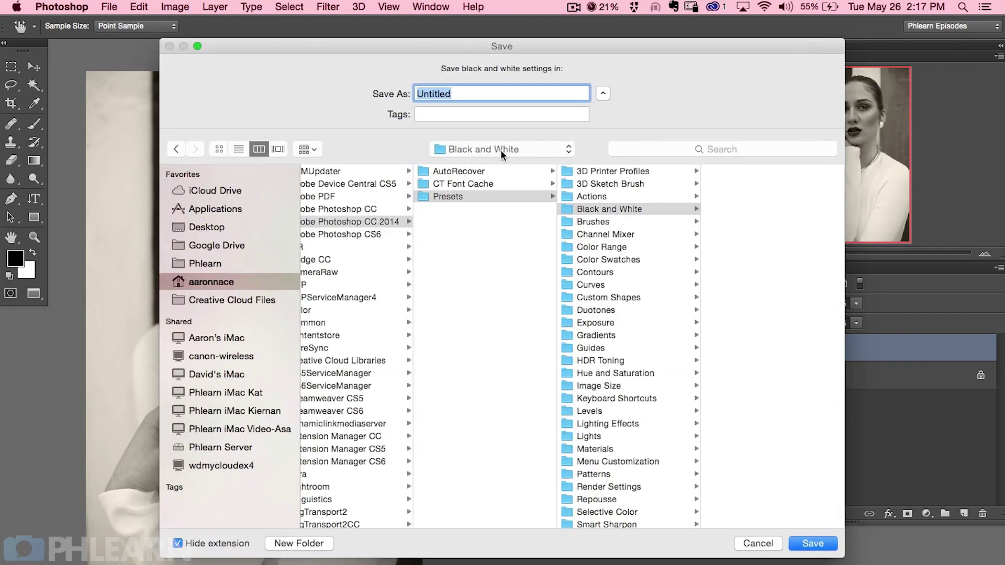
type("Portrait Sepia Black and White P")
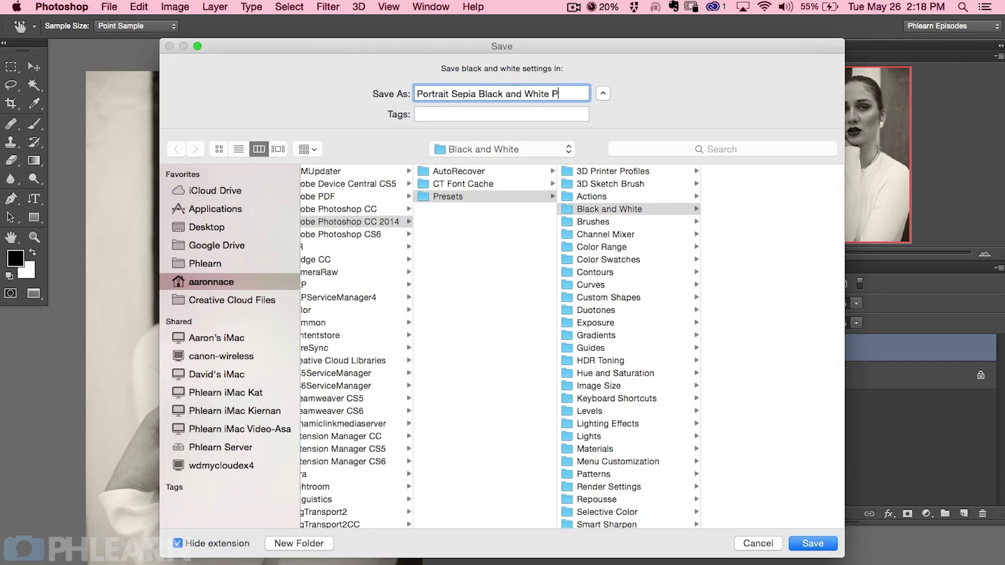
type("HLEARN")
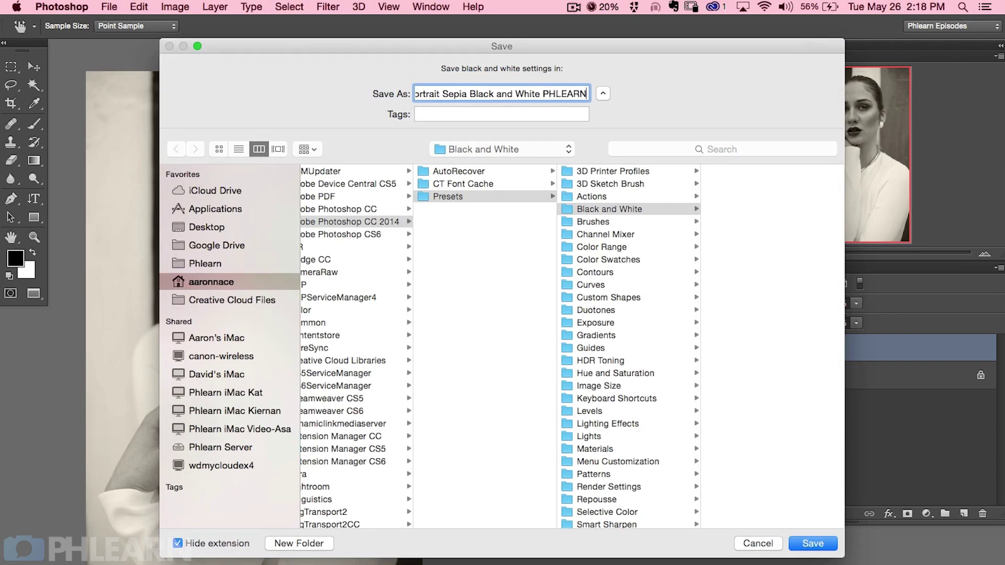
key("Return")
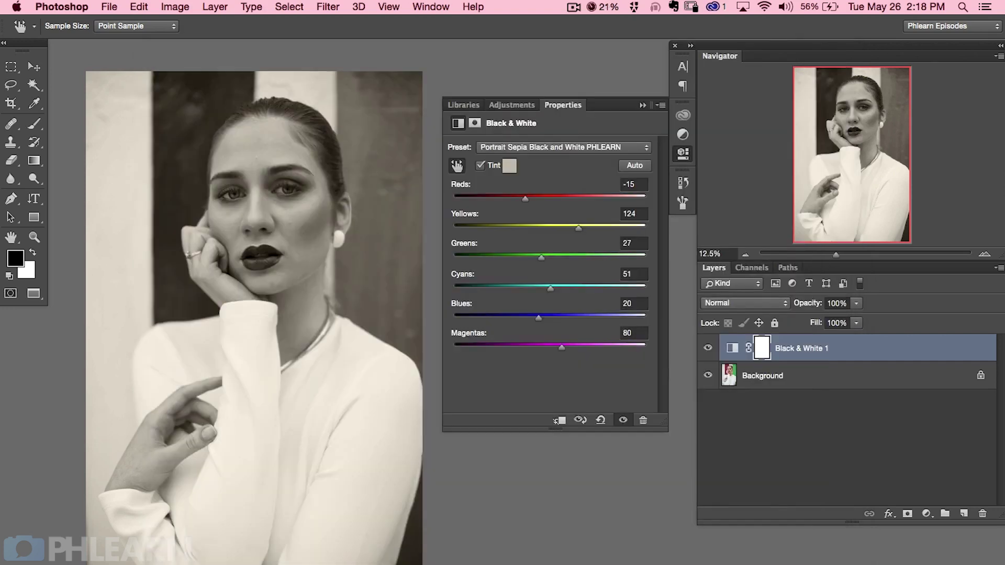
Delete the Black & White 1 layer and add a new Black & White adjustment layer
left_click(982, 513)
left_click(601, 233)
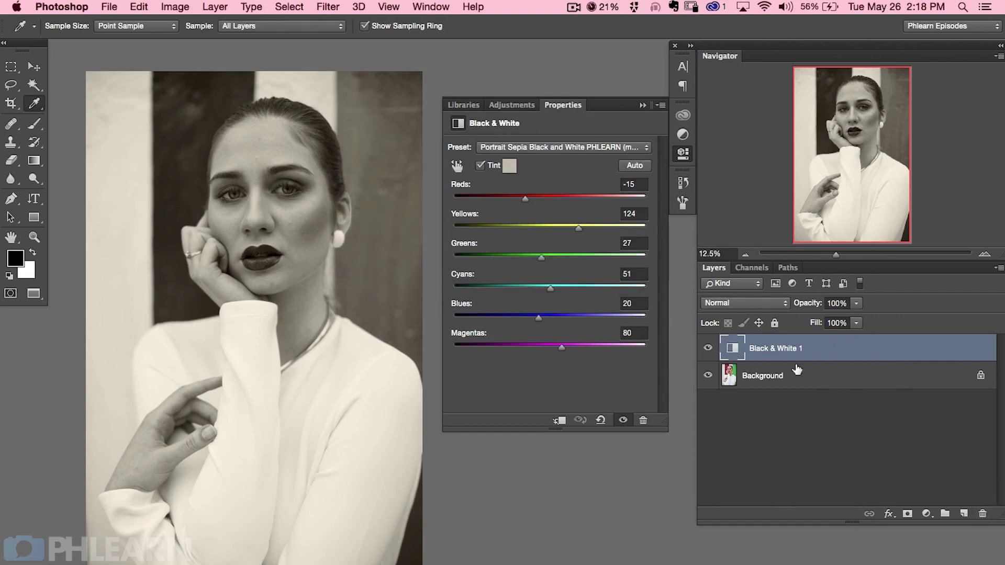
left_click_drag(741, 351, 982, 512)
left_click(926, 513)
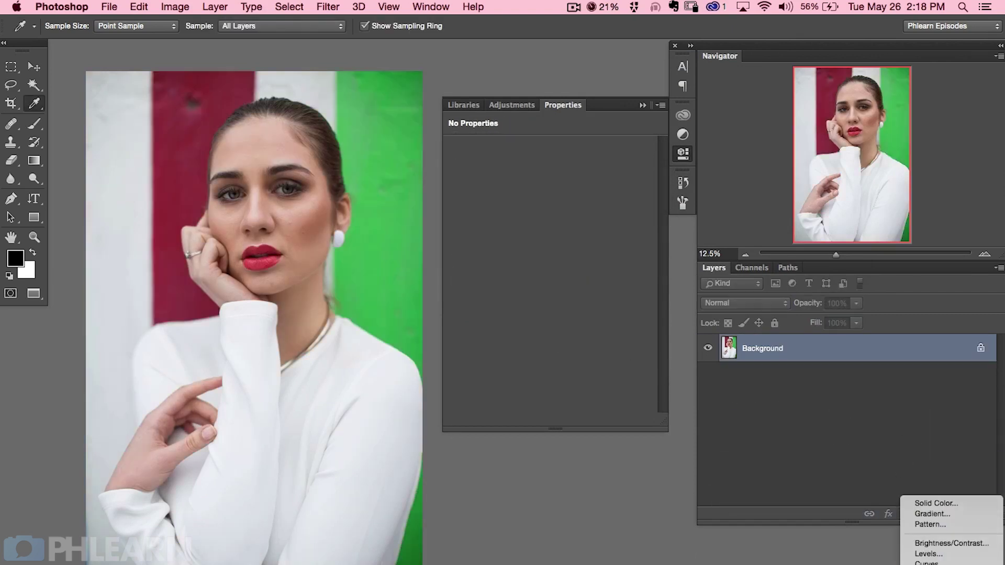
left_click(941, 541)
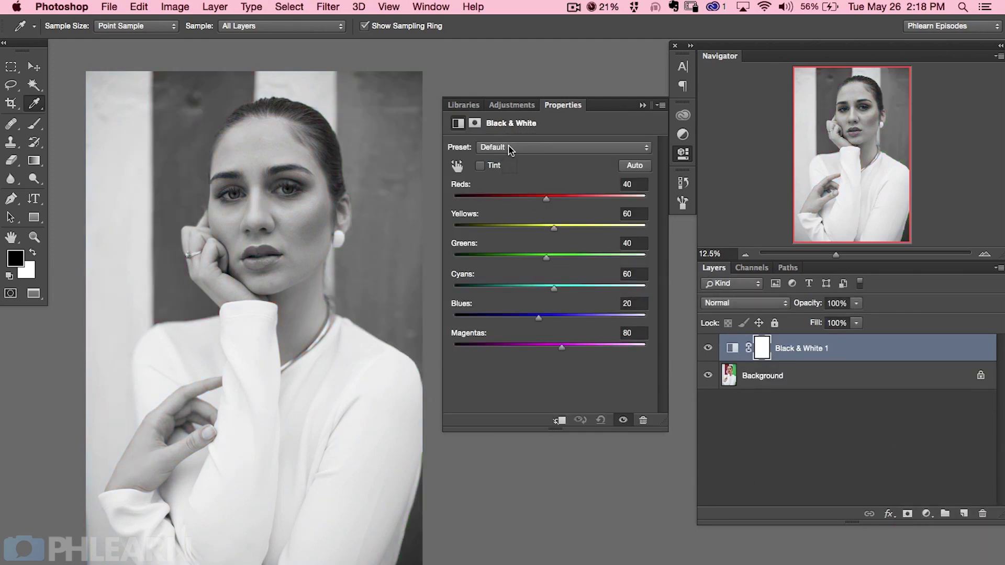
Apply the Portrait Sepia Black and White PHLEARN preset, then try Blue Filter and Infrared
left_click(510, 150)
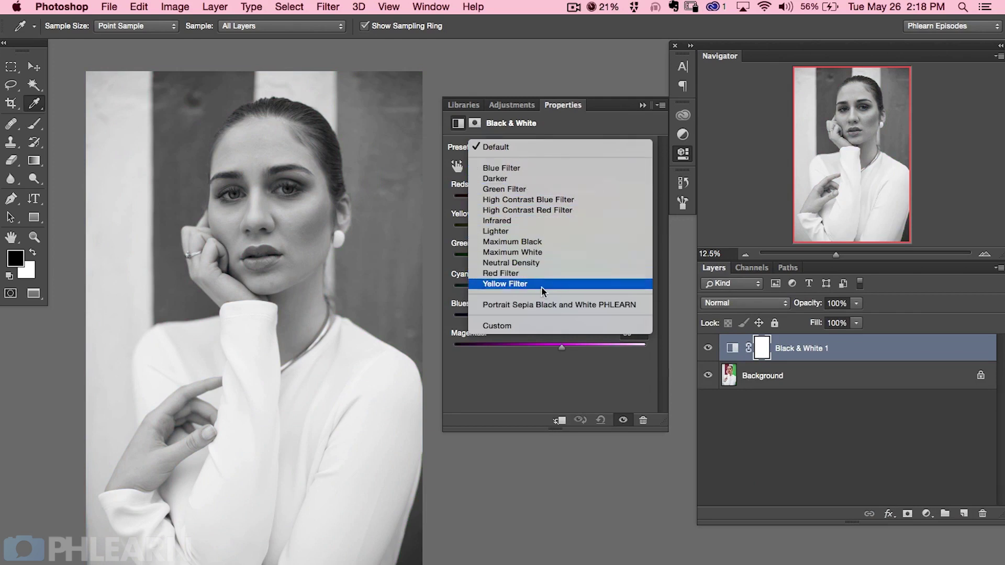
left_click(585, 305)
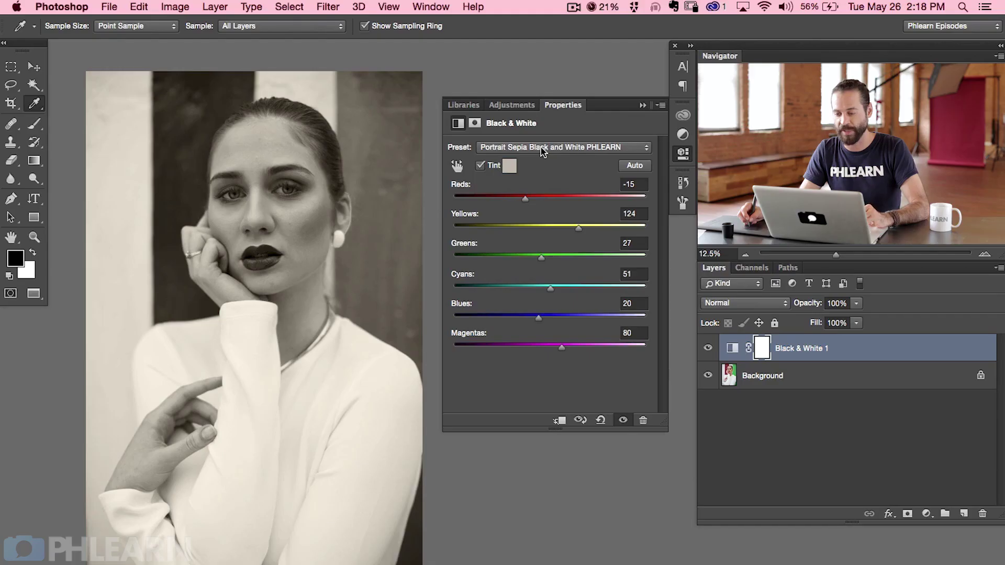
left_click(542, 151)
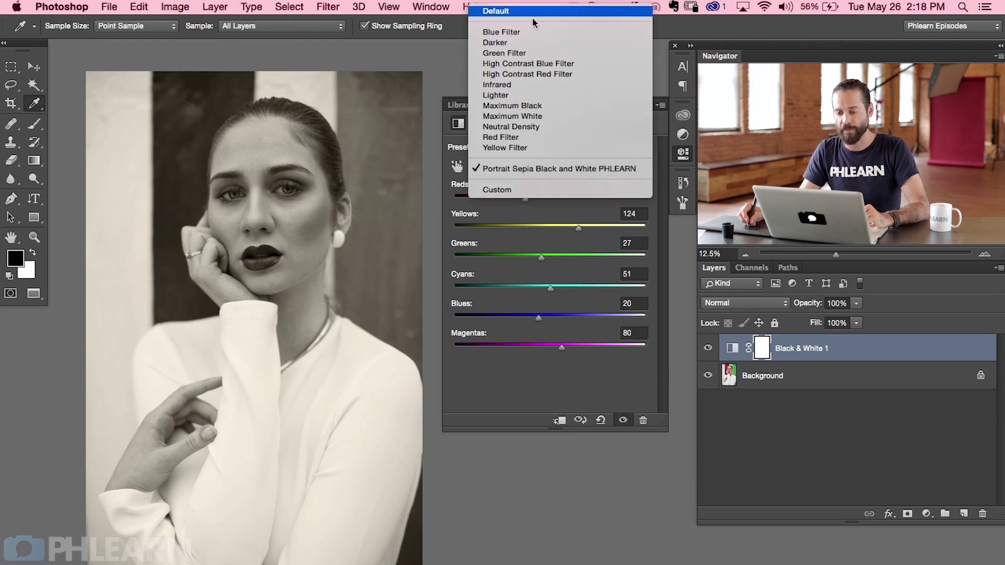
left_click(528, 32)
left_click(520, 145)
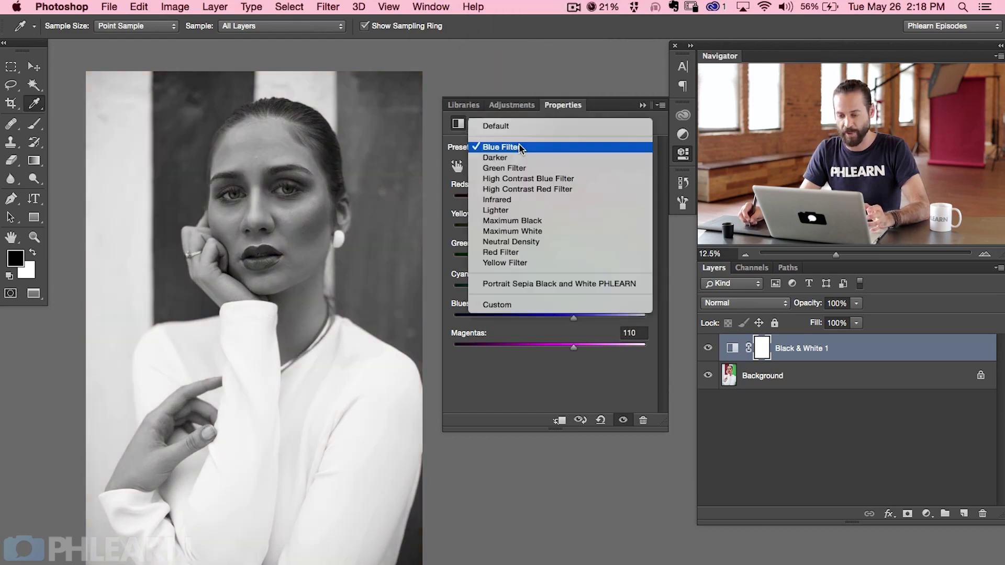
left_click(531, 199)
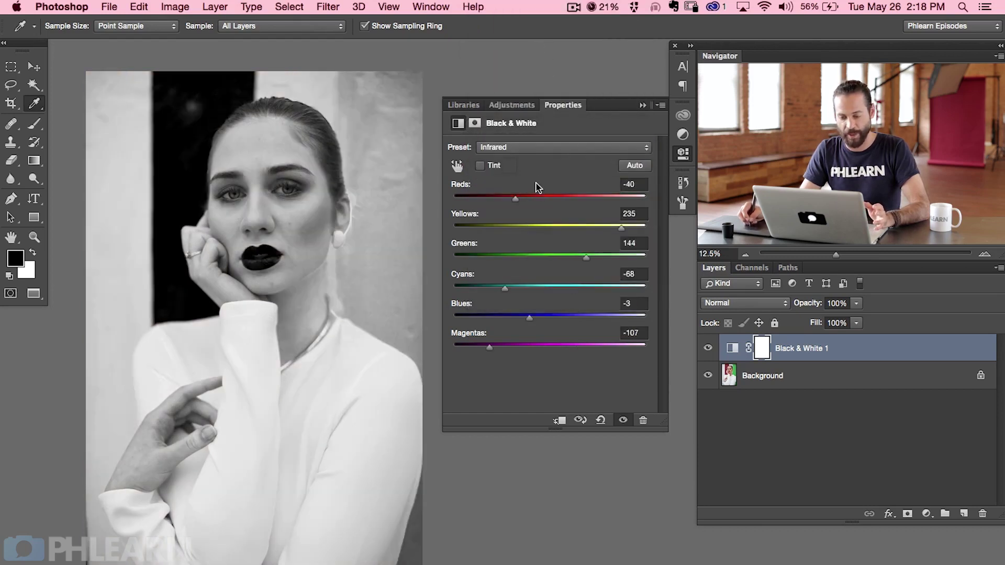
Try the Neutral Density, Green Filter and Lighter presets, lowering Reds on Lighter
left_click(535, 153)
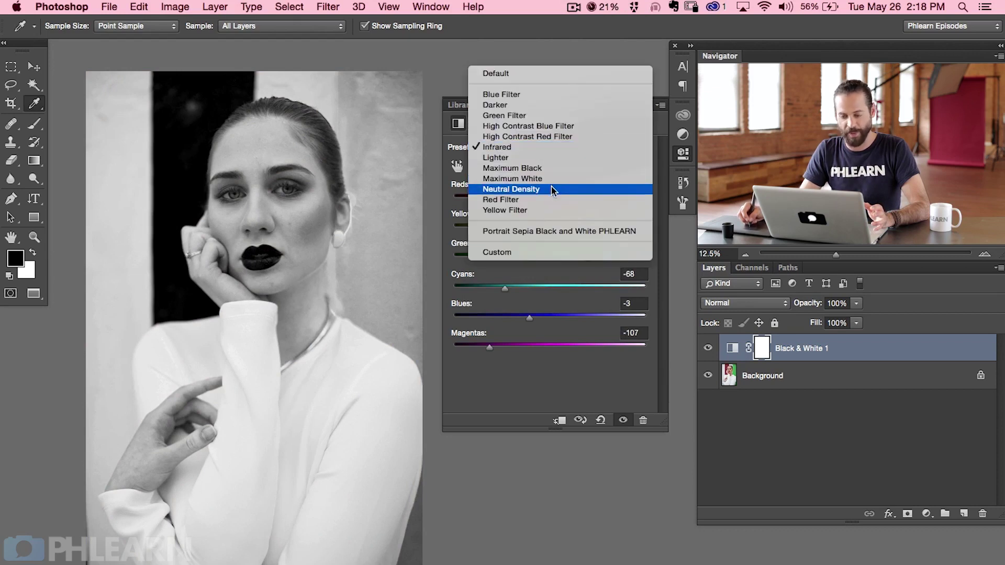
left_click(553, 189)
left_click(551, 147)
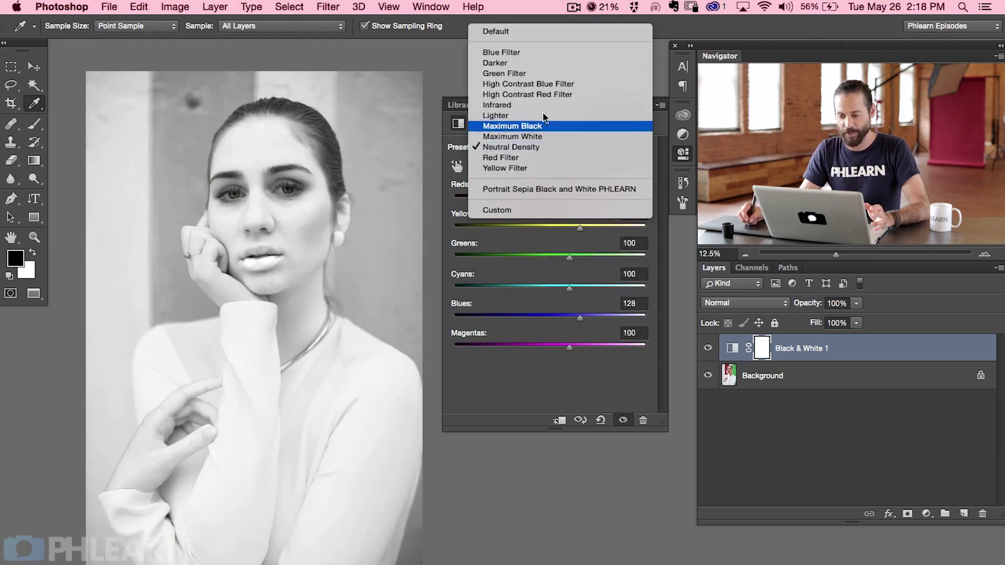
left_click(534, 75)
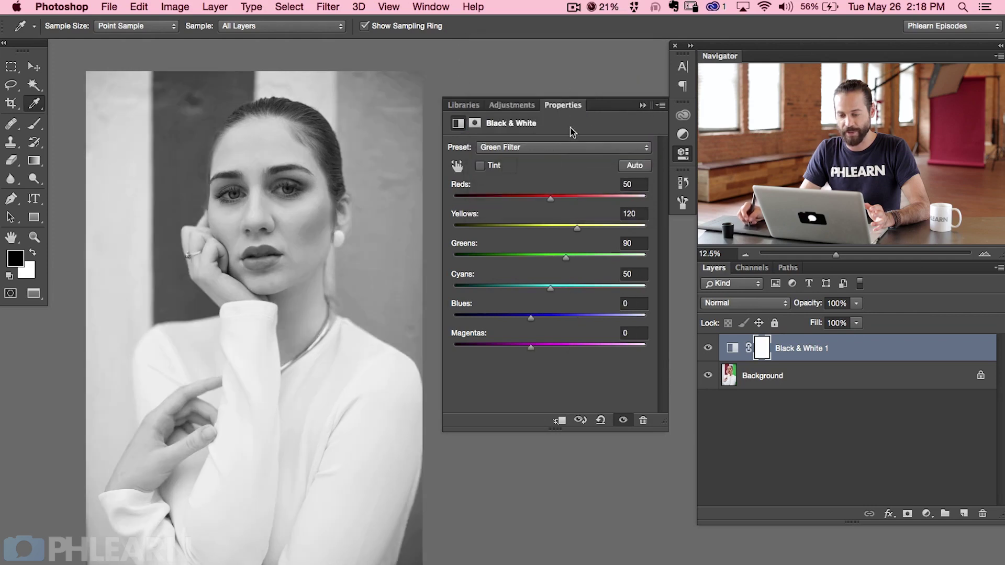
left_click(546, 150)
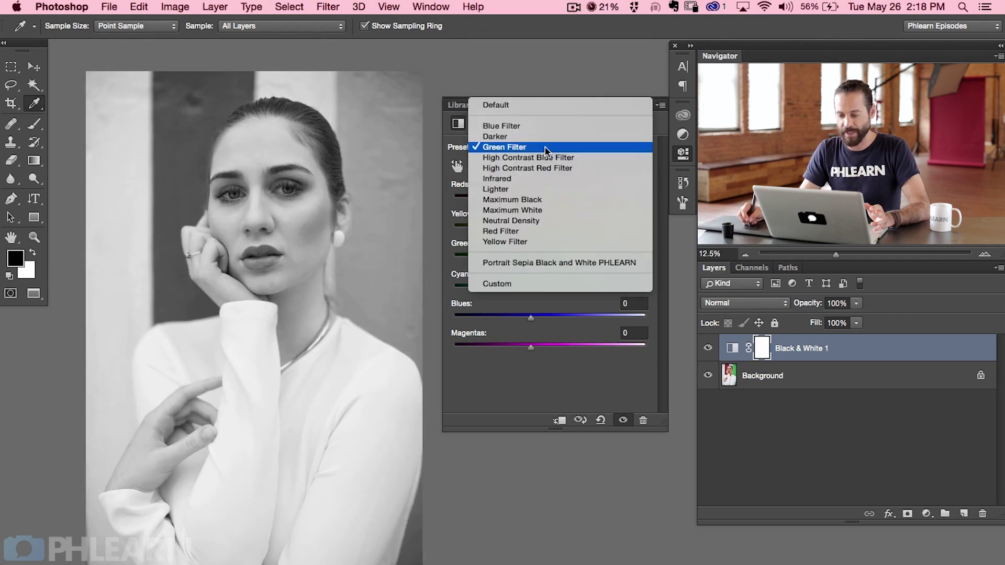
left_click(551, 190)
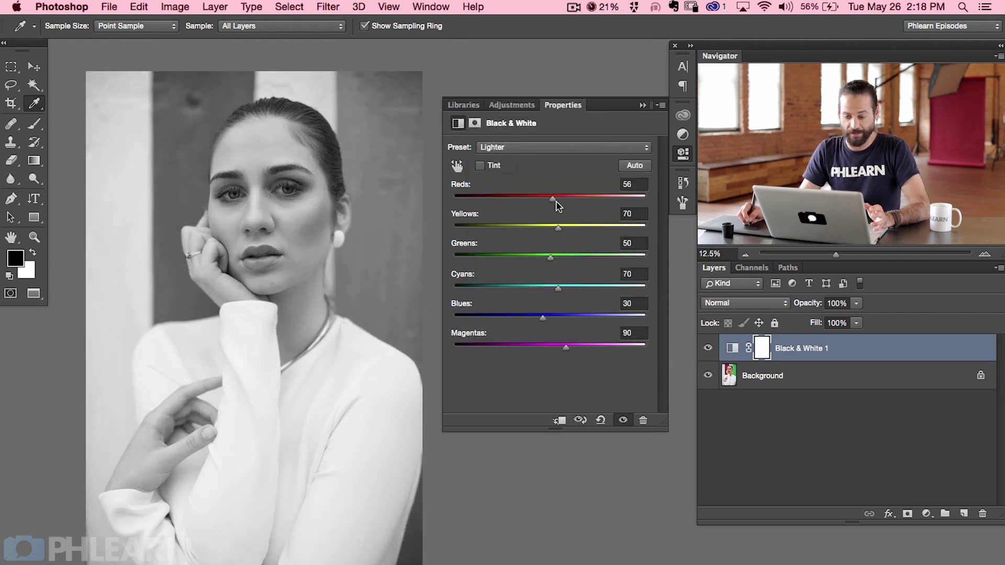
left_click_drag(563, 202, 549, 202)
left_click(554, 148)
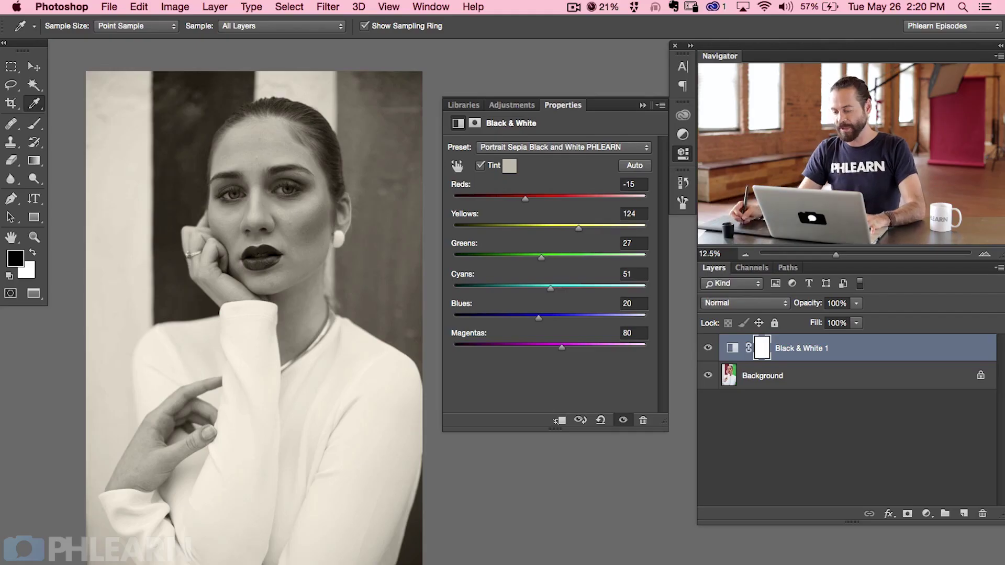
Hide Black & White 1, then add Black & White 2 with Reds 27 in Luminosity blend mode
left_click(707, 348)
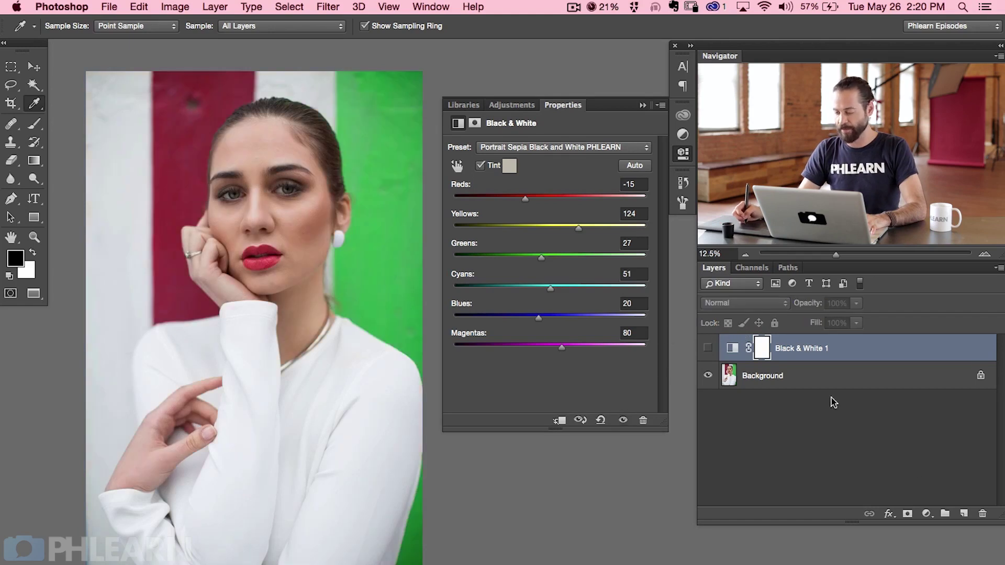
left_click(925, 513)
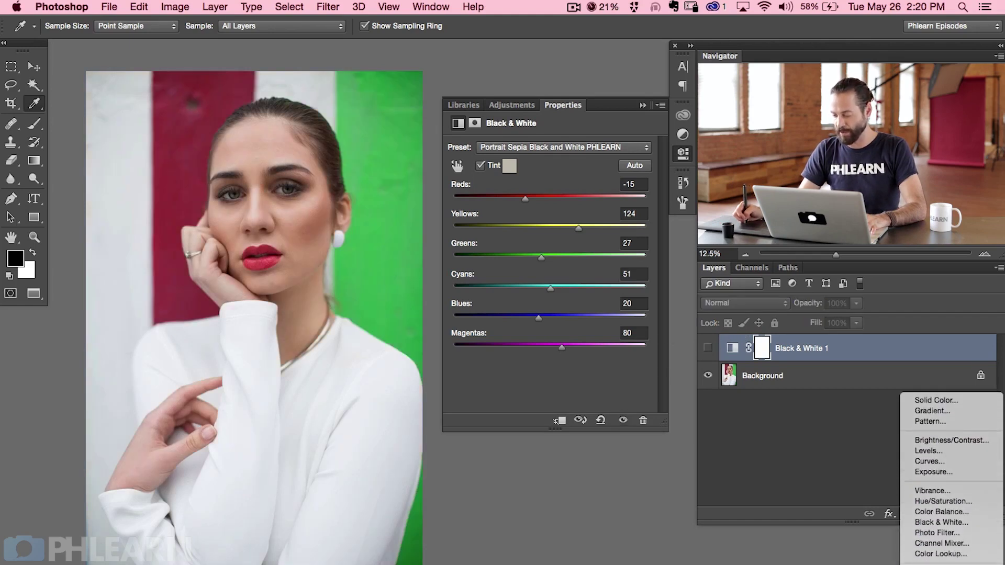
left_click(936, 522)
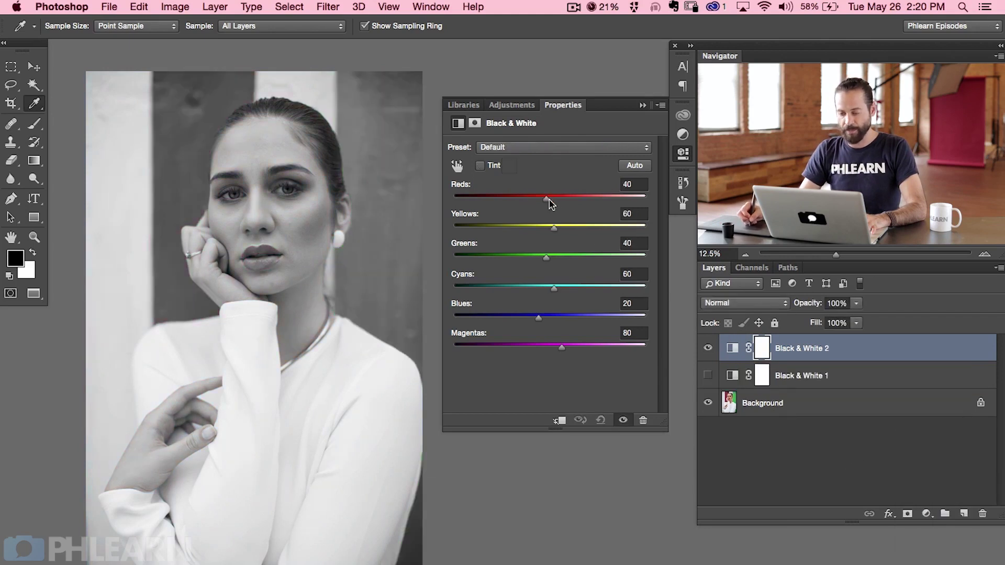
mouse_move(553, 204)
left_mouse_down()
mouse_move(587, 203)
mouse_move(542, 204)
left_mouse_up()
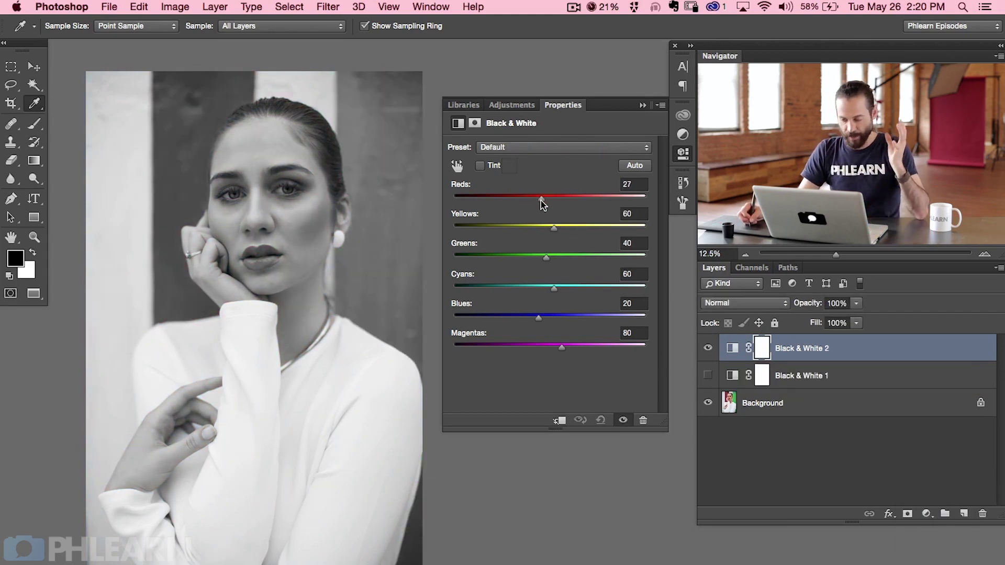
left_click(745, 304)
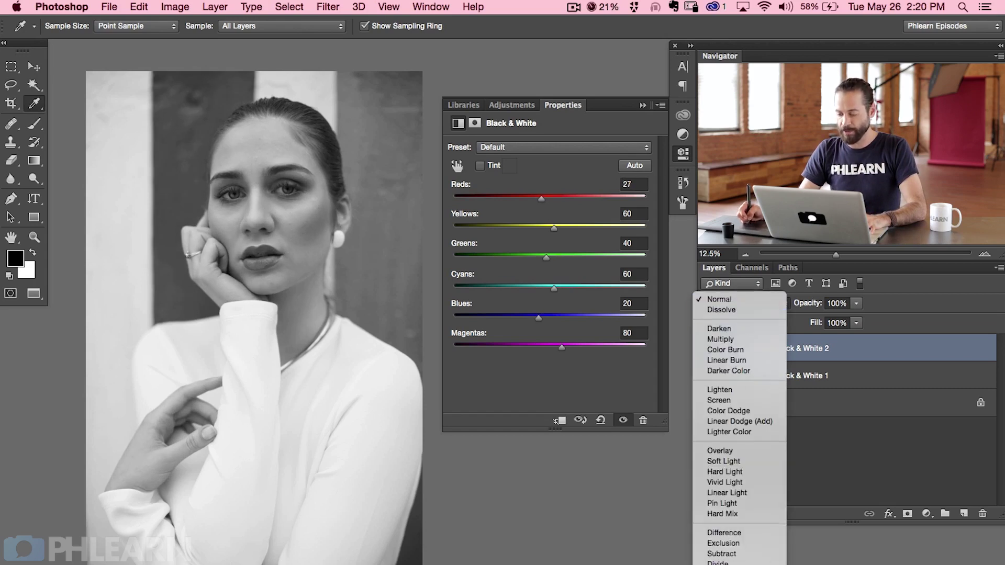
left_click(724, 316)
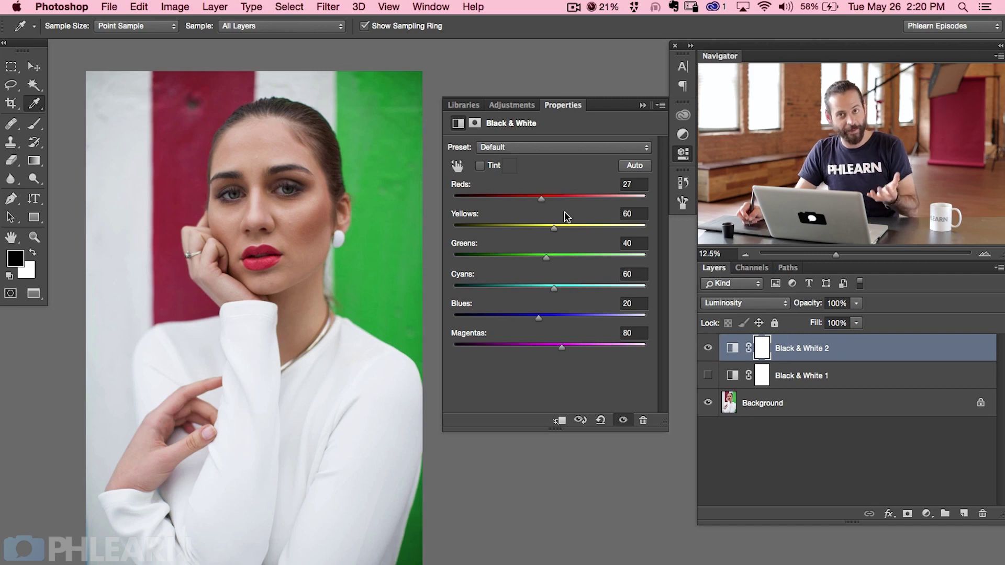
Tune Black & White 2 to Reds 29, Yellows 105, Greens 33, Cyans 24, Blues 36
left_click_drag(543, 203, 545, 259)
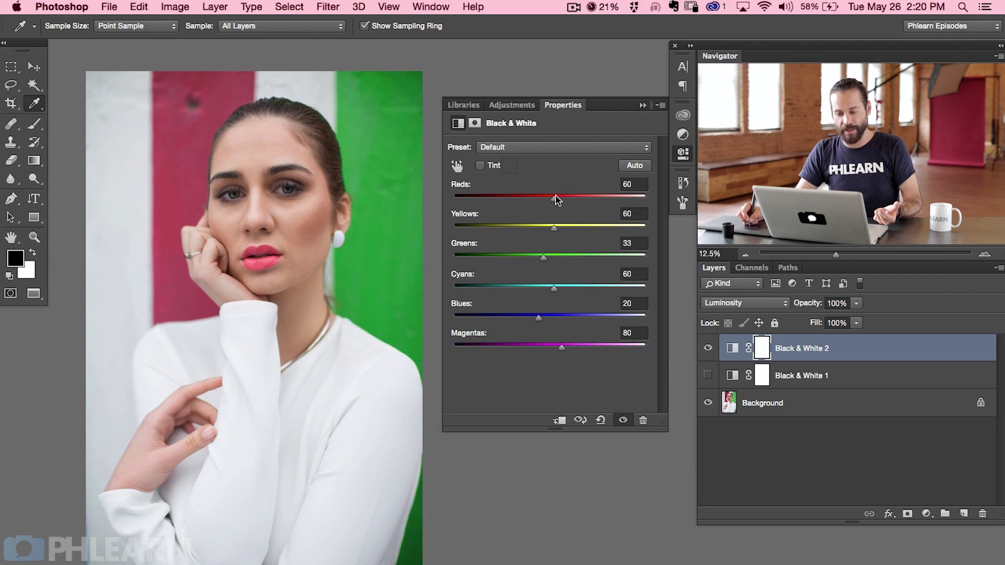
left_click_drag(555, 198, 575, 227)
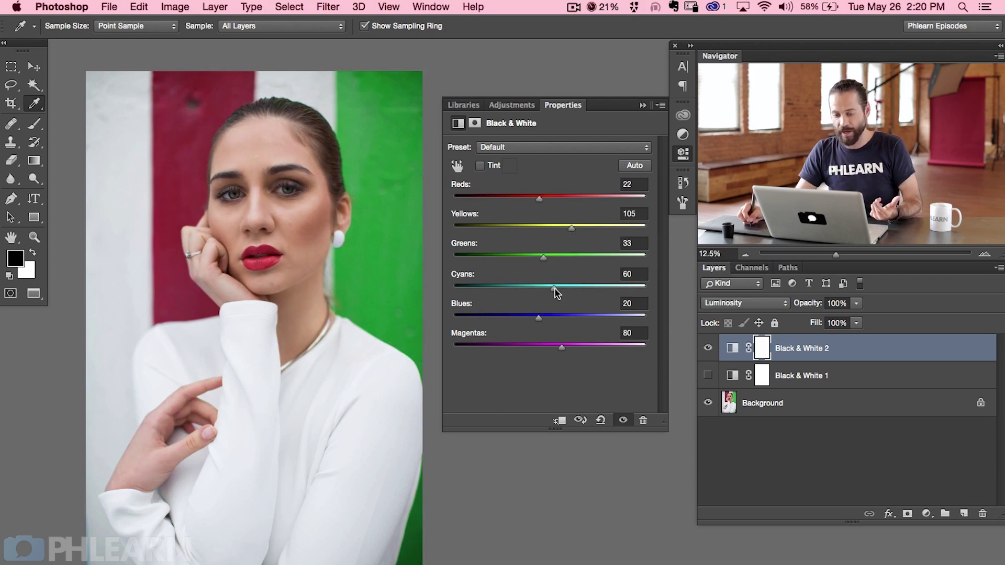
mouse_move(556, 292)
left_mouse_down()
mouse_move(571, 288)
mouse_move(542, 290)
left_mouse_up()
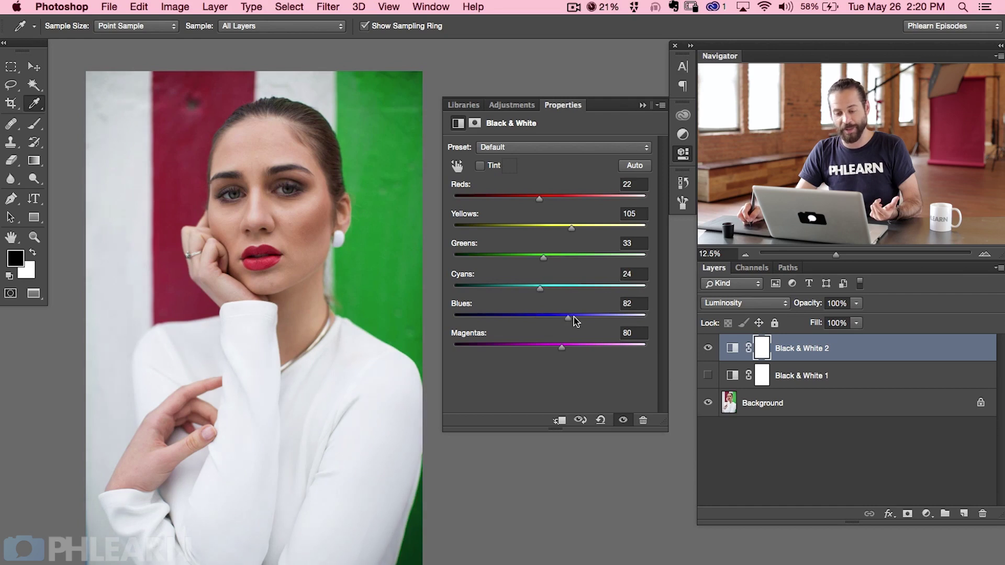
left_click_drag(580, 322, 547, 321)
mouse_move(541, 199)
left_mouse_down()
mouse_move(561, 202)
mouse_move(544, 203)
left_mouse_up()
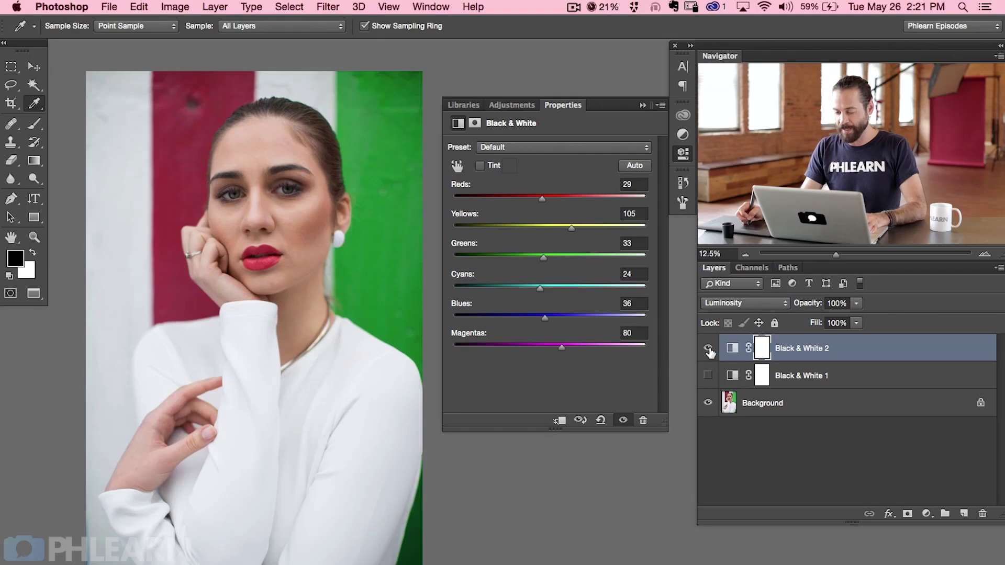
Hide Black & White 2, show and select Black & White 1, and add a new Layer 1
left_click(708, 349)
left_click(707, 375)
left_click(854, 381)
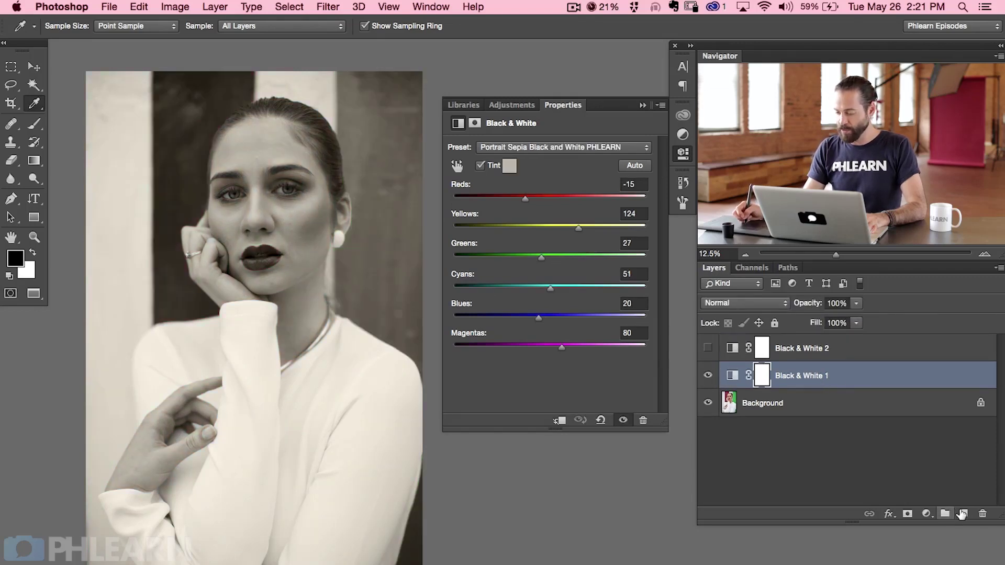
left_click(963, 513)
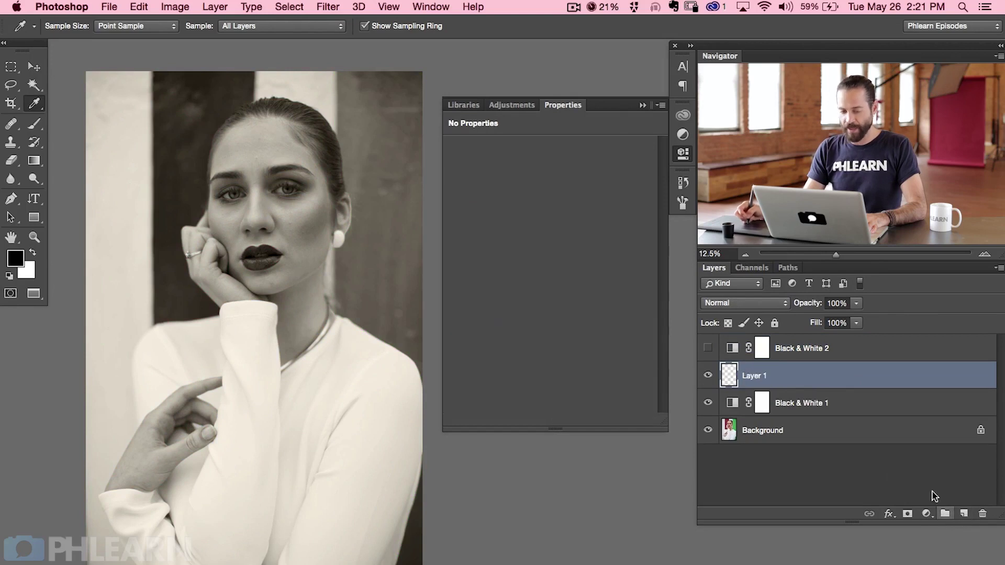
Pick the Gradient Tool and confirm the Foreground to Background black-to-white gradient
left_click(41, 164)
left_click(76, 29)
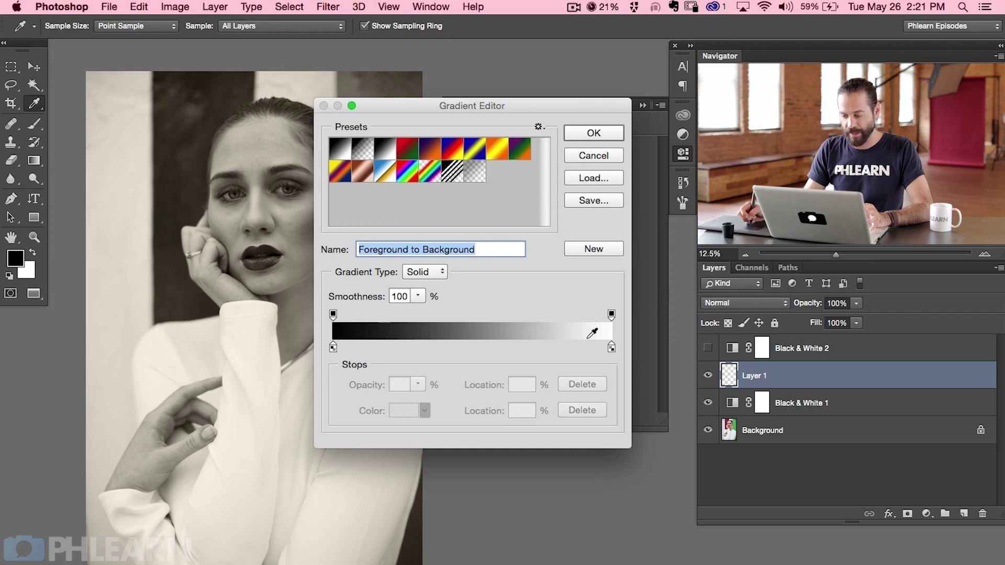
left_click(592, 134)
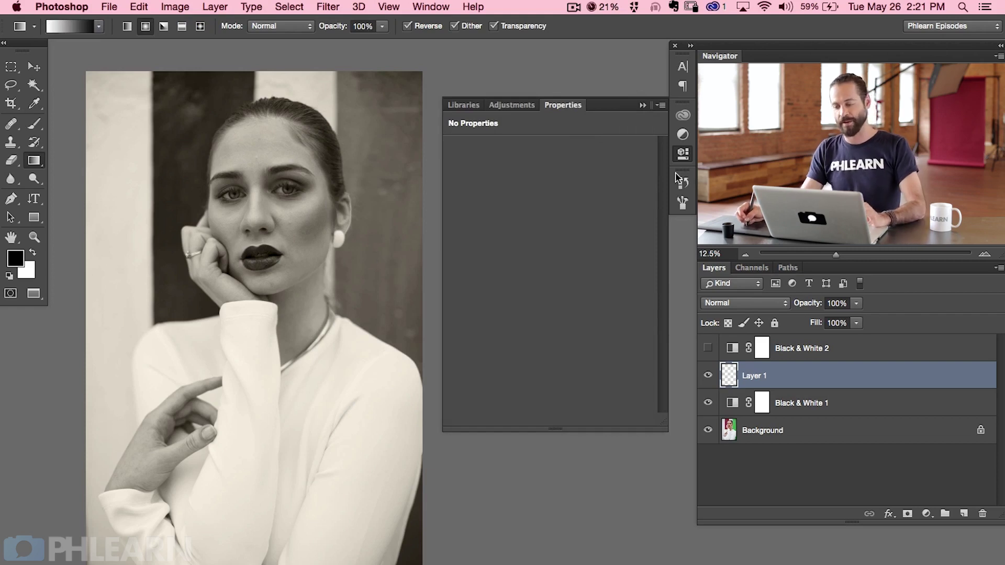
Draw a radial gradient on Layer 1 outward from the face
left_click(683, 153)
left_click_drag(294, 269, 416, 267)
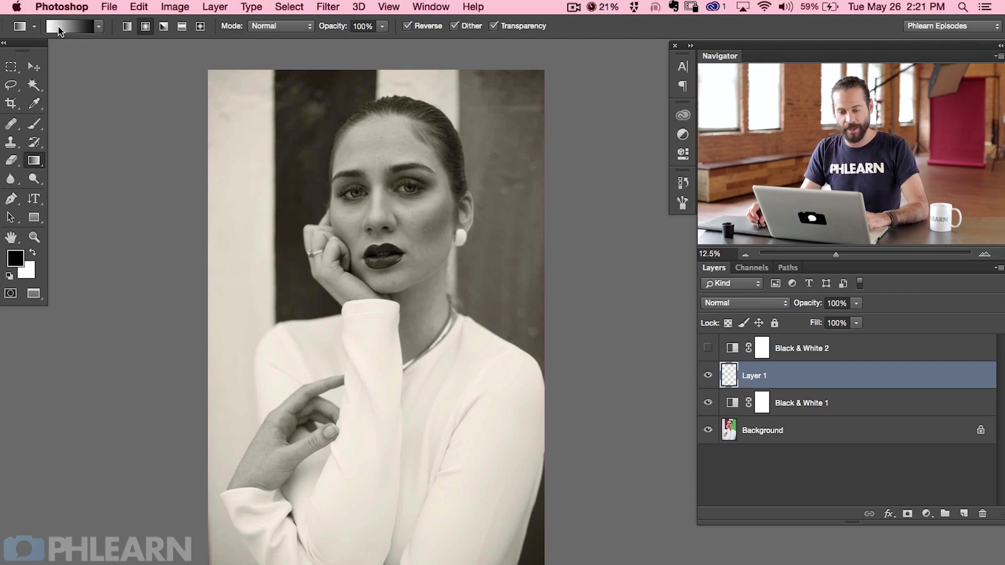
left_click(146, 27)
mouse_move(384, 208)
left_mouse_down()
mouse_move(372, 272)
mouse_move(321, 384)
mouse_move(238, 520)
mouse_move(251, 511)
left_mouse_up()
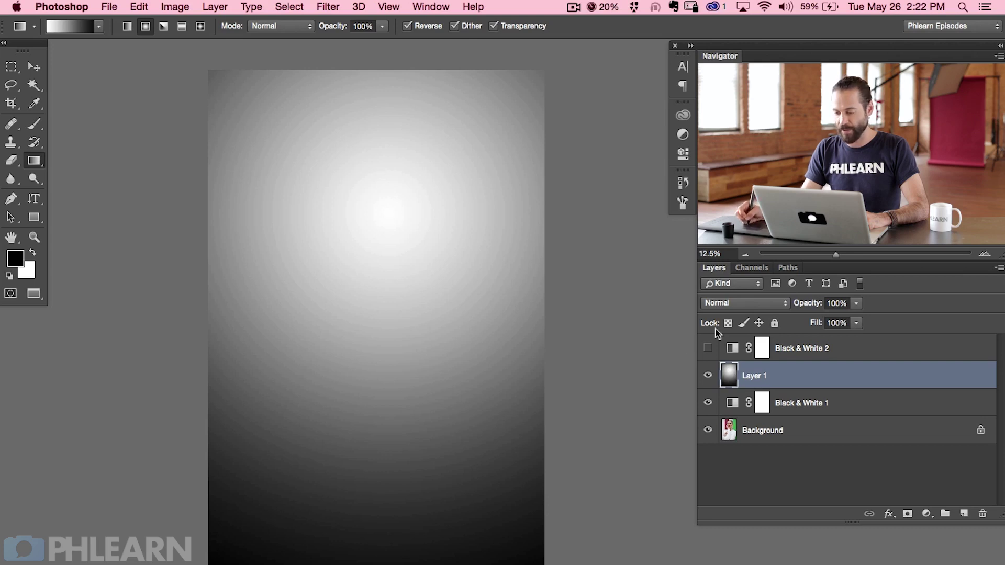
Blend Layer 1 as Soft Light at 74% opacity, comparing with and without it
left_click(726, 306)
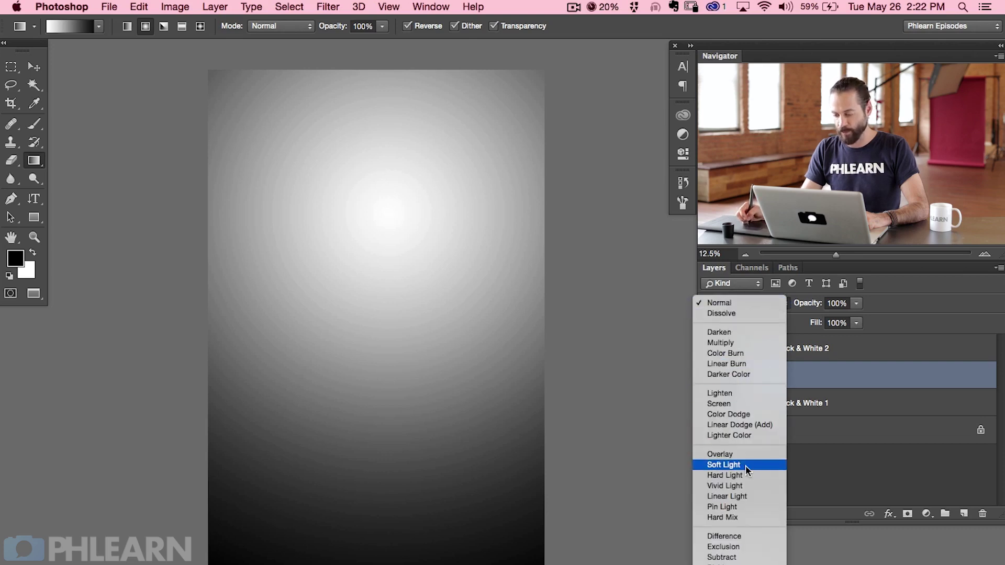
left_click(723, 372)
left_click(706, 378)
left_click(707, 378)
left_click(707, 378)
left_click(706, 378)
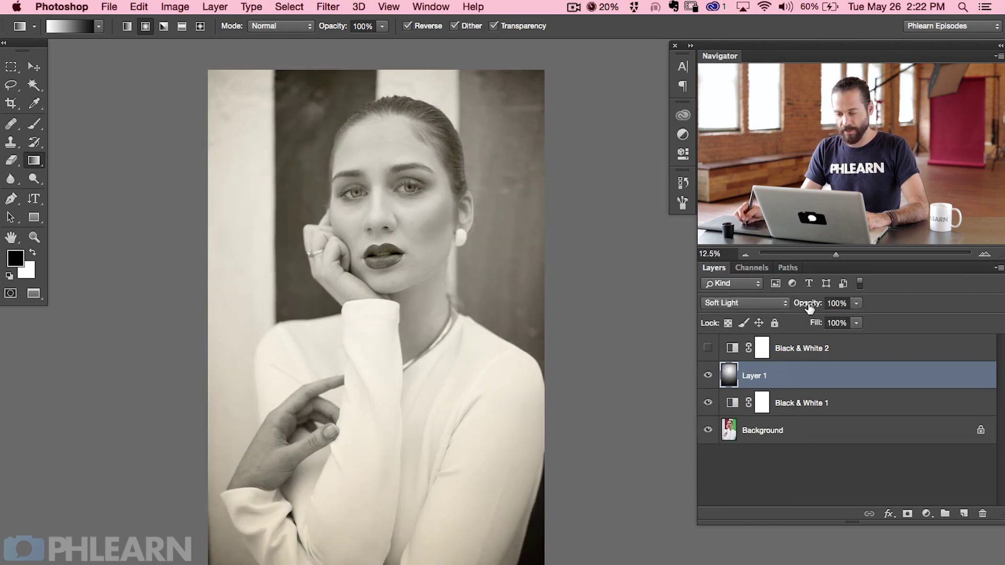
left_click_drag(799, 308, 786, 307)
Switch Layer 1 to Overlay and lower its opacity to 32%
left_click(755, 302)
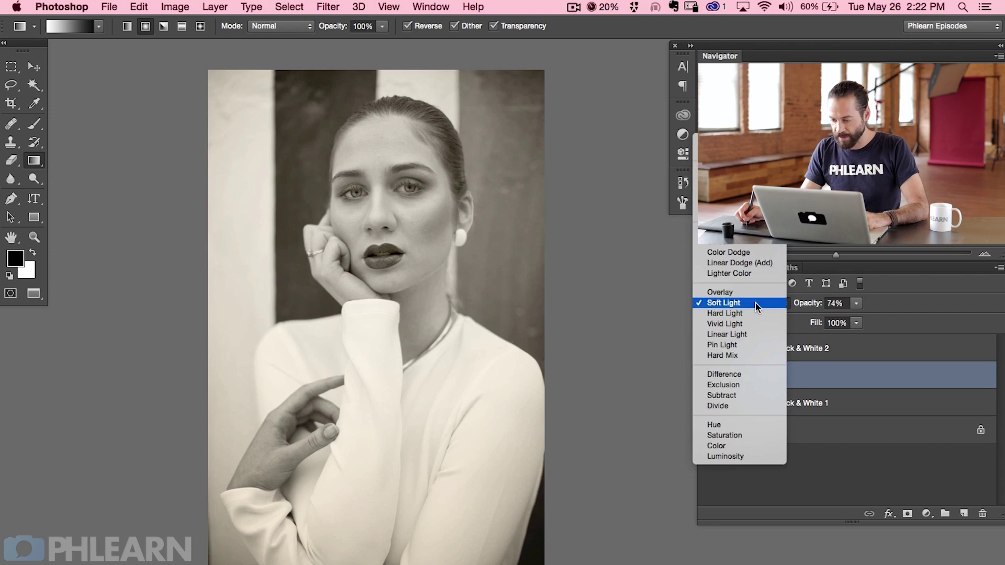
left_click(752, 292)
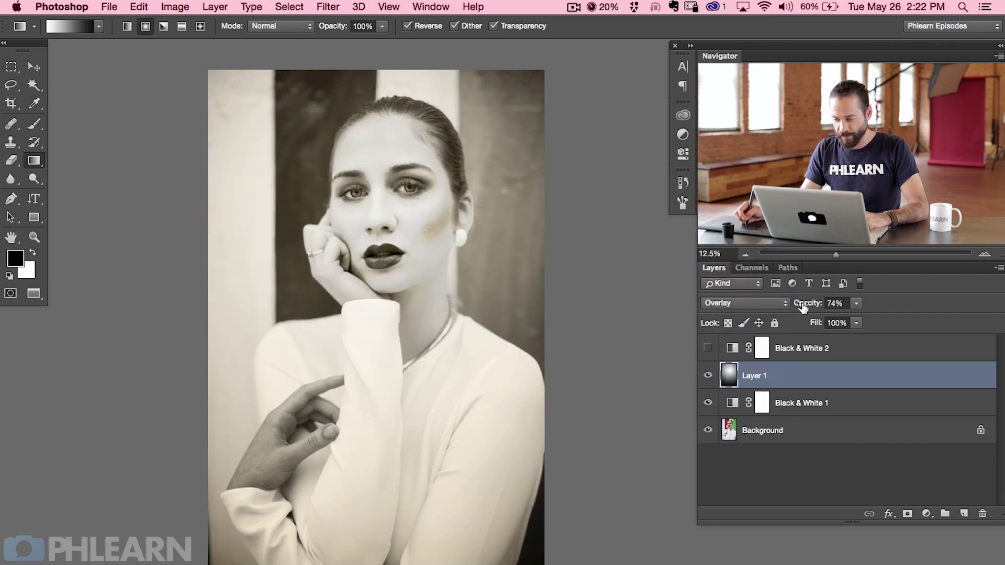
left_click(707, 375)
left_click(708, 375)
left_click(707, 375)
left_click(708, 375)
mouse_move(796, 310)
left_mouse_down()
mouse_move(771, 315)
mouse_move(781, 317)
left_mouse_up()
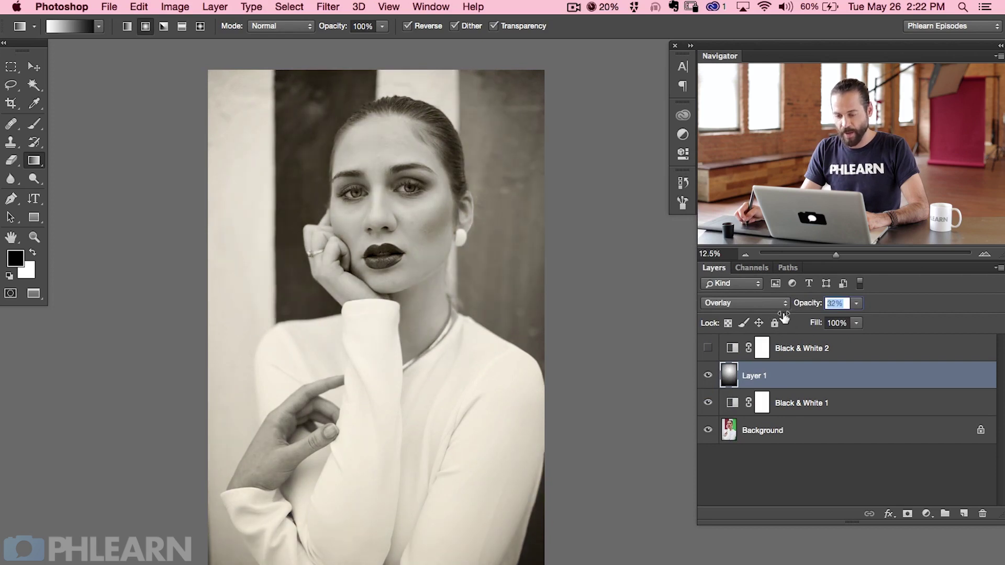
Compare the photo with and without the gradient, then redraw the bright radial spot over the face
left_click(708, 375)
left_click(709, 375)
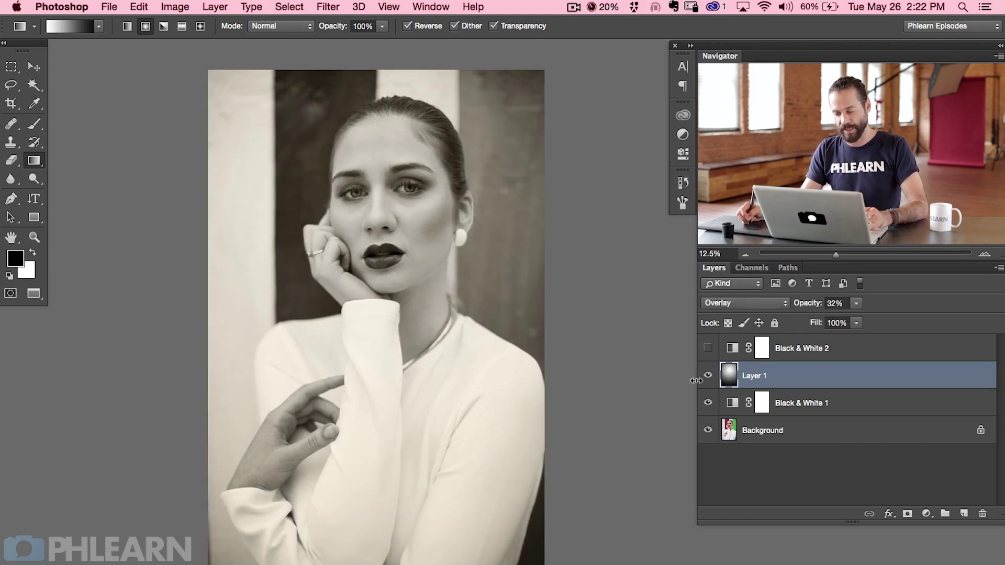
left_click(706, 376)
left_click(706, 376)
left_click(705, 376)
left_click(706, 377)
left_click_drag(369, 270, 356, 299)
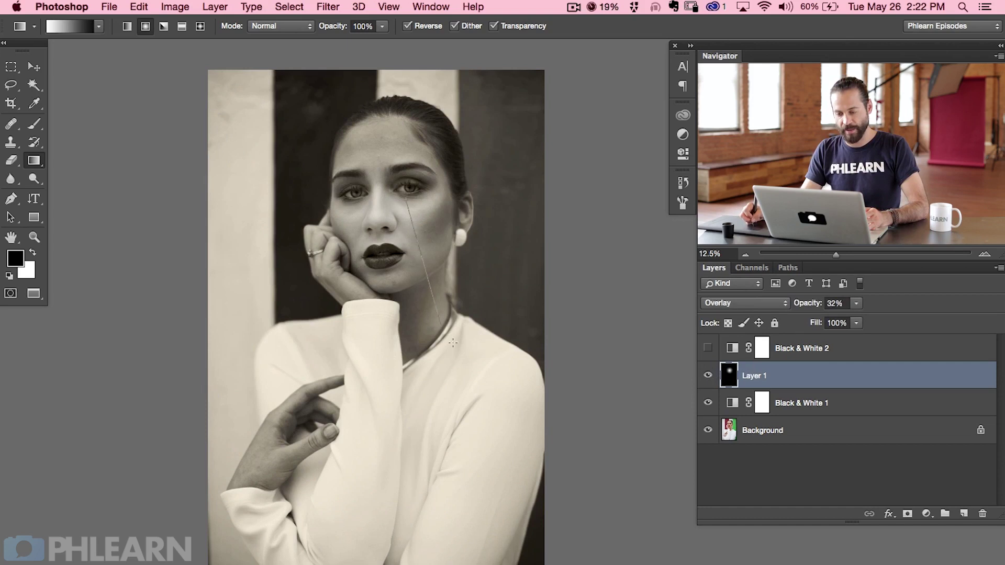
left_click_drag(454, 349, 565, 366)
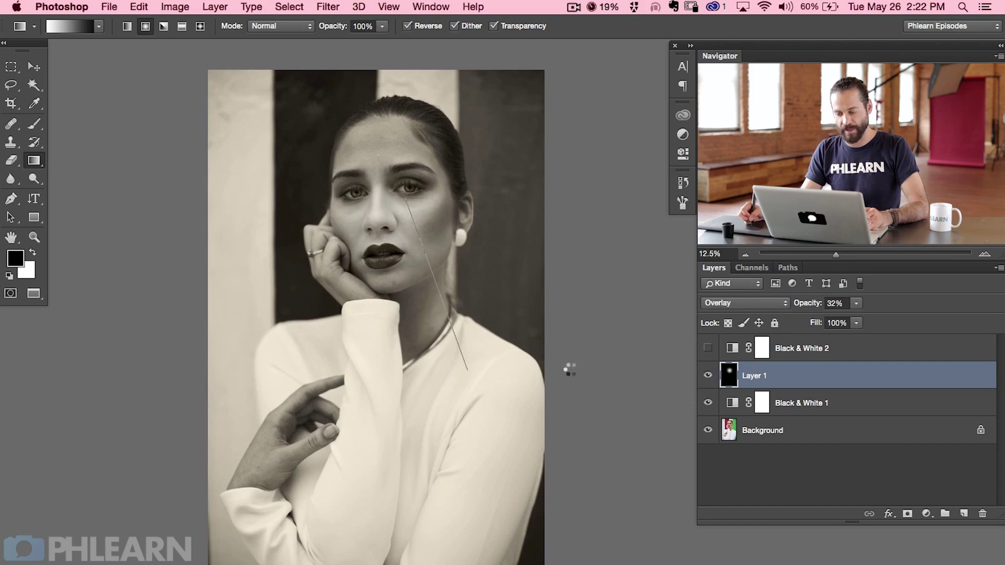
Return Layer 1 to Normal at 98% opacity and redraw the radial gradient around the face
left_click(735, 307)
left_click(717, 153)
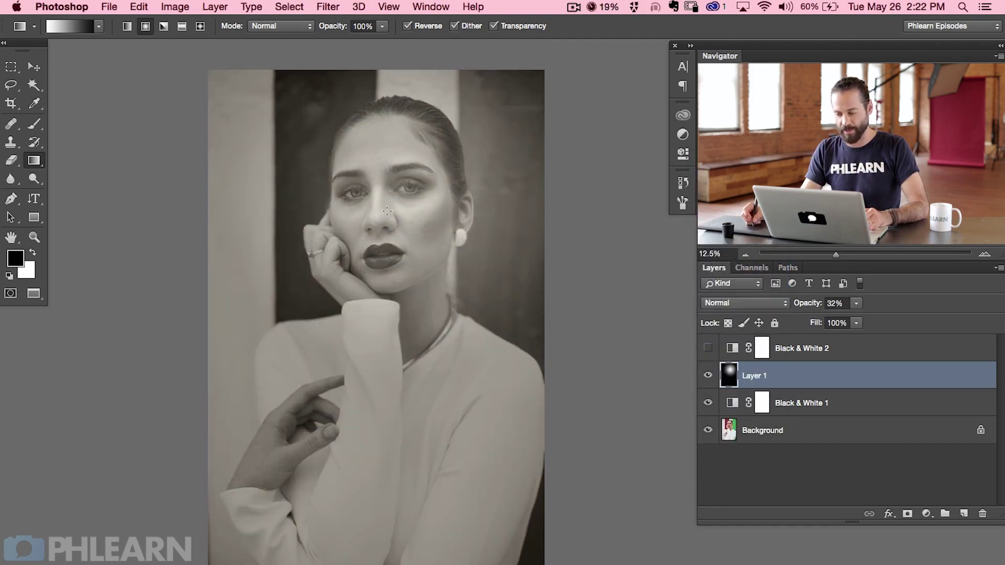
left_click_drag(395, 212, 401, 215)
left_click_drag(801, 304, 978, 301)
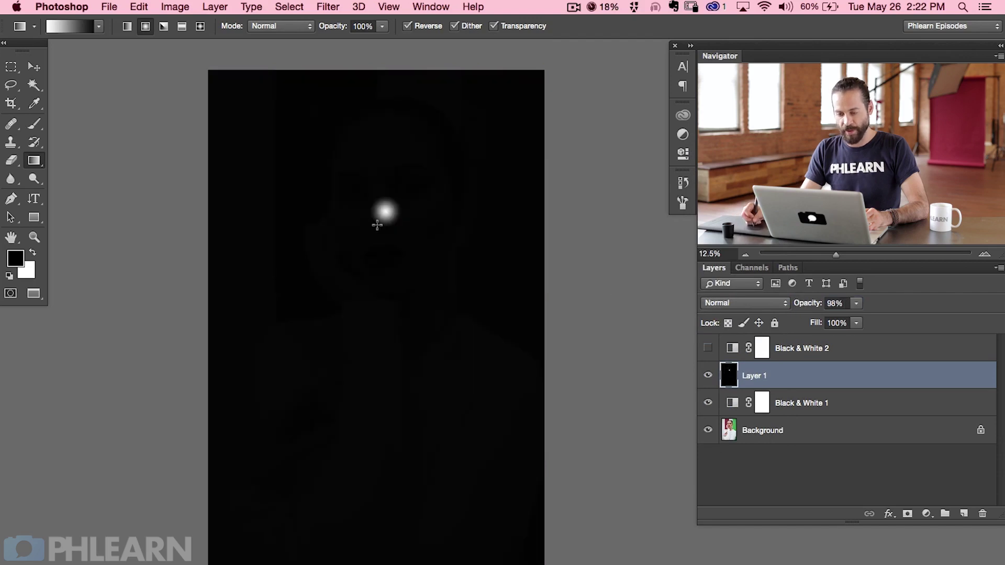
mouse_move(366, 222)
left_mouse_down()
mouse_move(429, 265)
mouse_move(504, 347)
left_mouse_up()
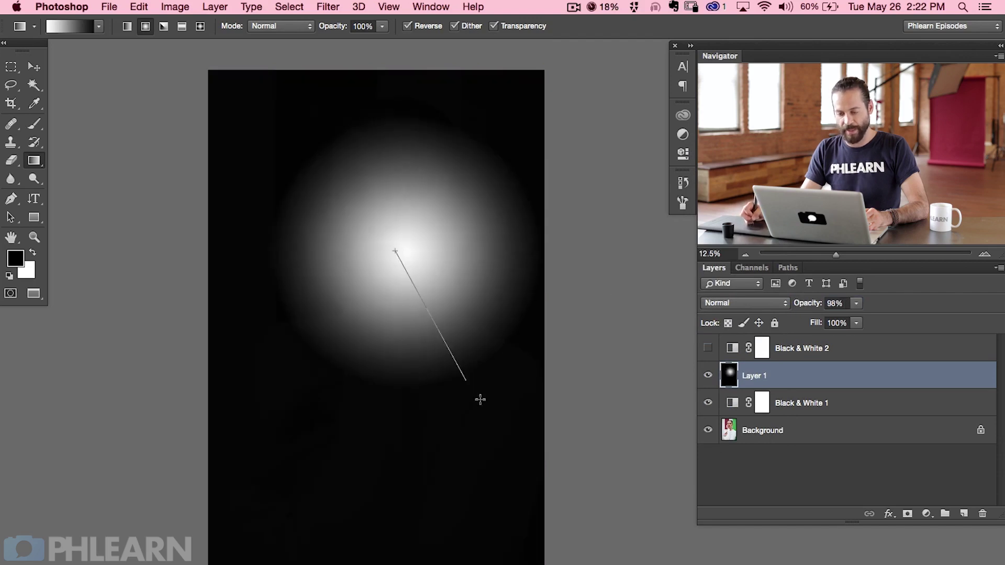
left_click_drag(465, 381, 465, 380)
left_click_drag(400, 234, 265, 456)
mouse_move(397, 266)
left_mouse_down()
mouse_move(250, 530)
mouse_move(523, 347)
left_mouse_up()
Blend Layer 1 as Soft Light and redraw the gradient from the nose toward the shoulder
left_click(743, 303)
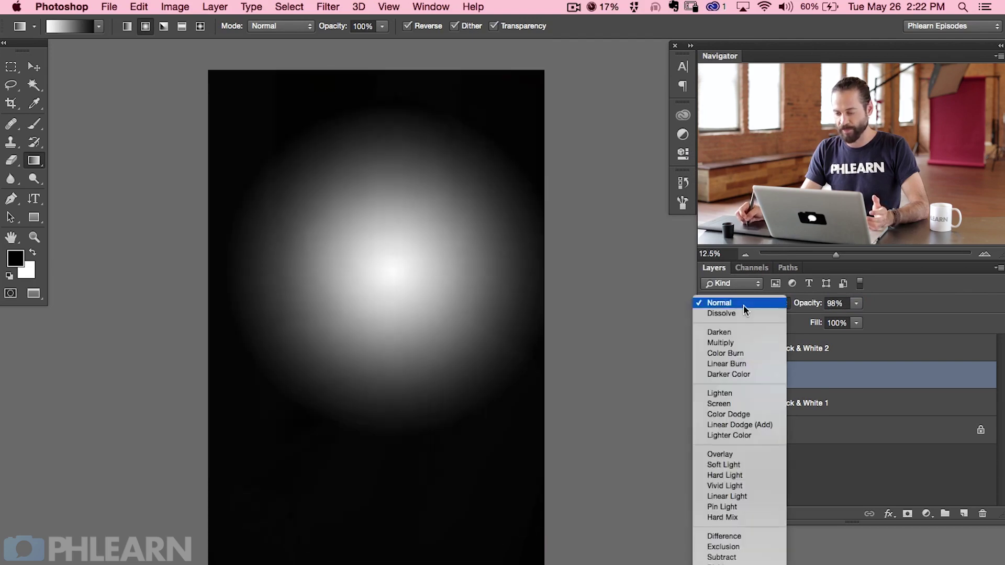
left_click(770, 465)
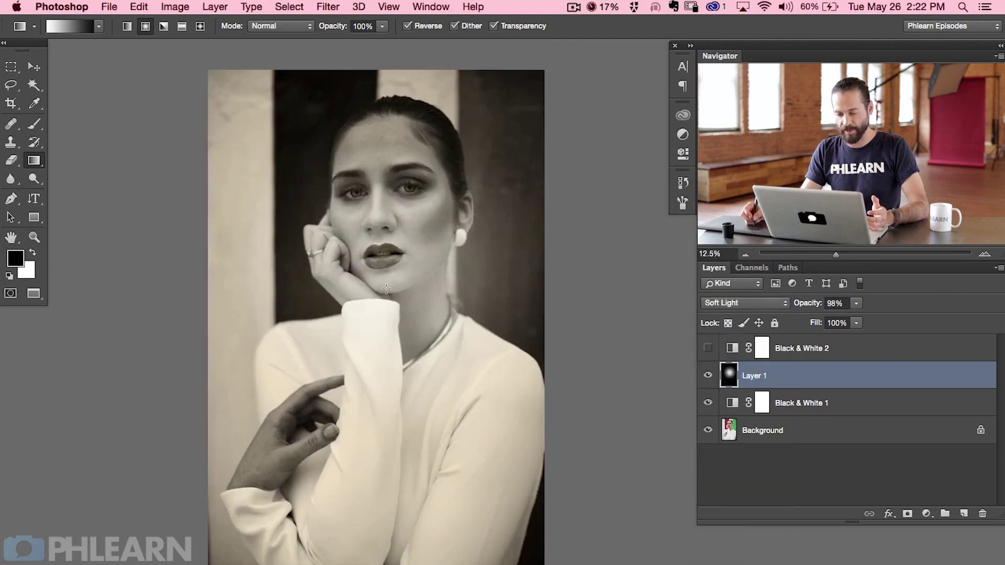
left_click_drag(382, 178, 429, 239)
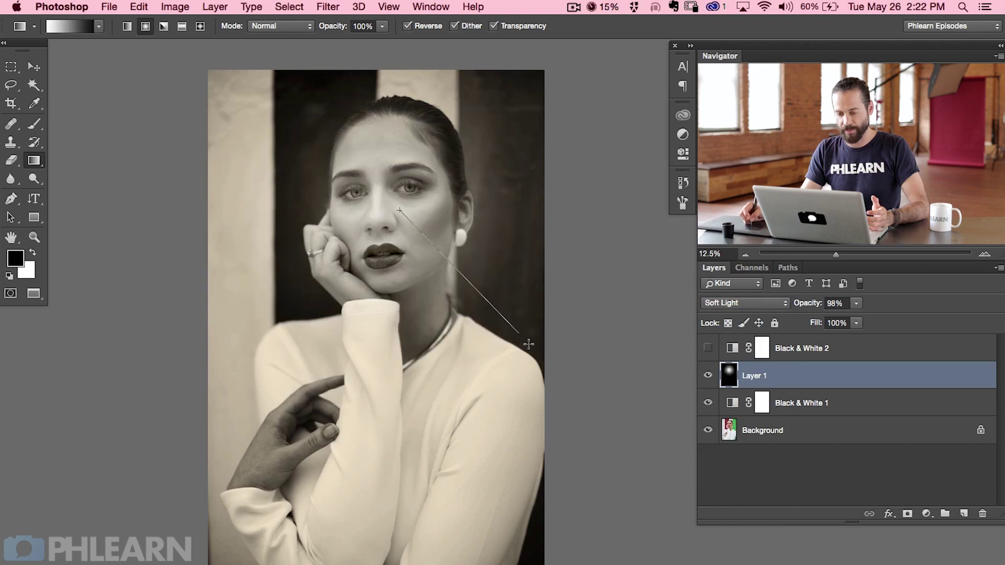
left_click_drag(533, 349, 583, 401)
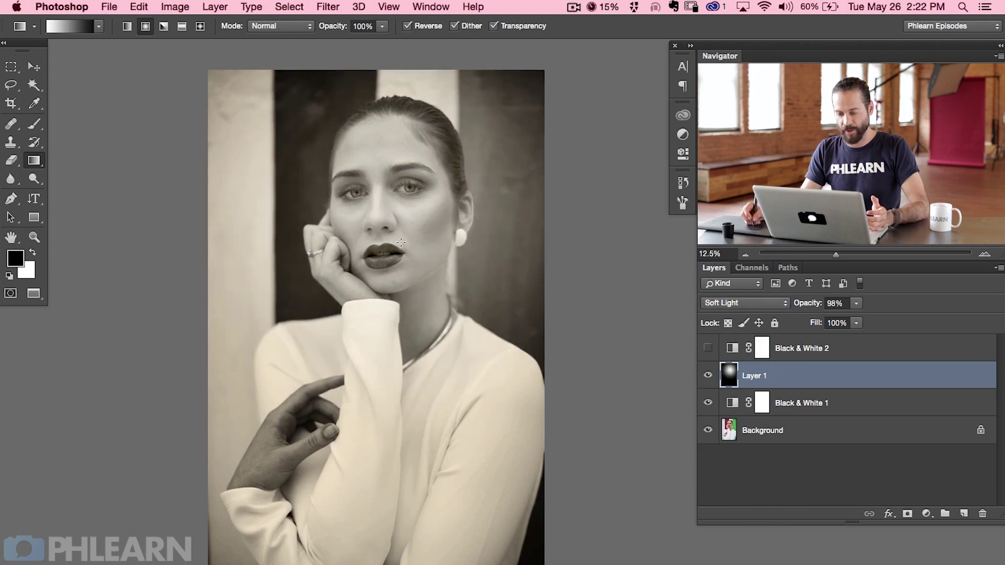
left_click_drag(381, 214, 579, 440)
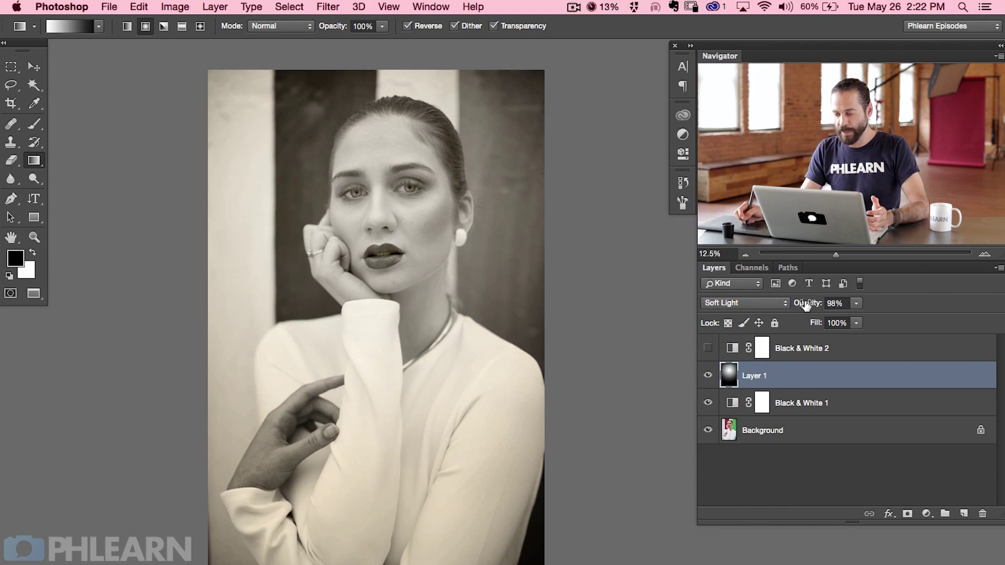
Lower the vignette layer's opacity to 71% and compare the photo with and without it
left_click_drag(813, 305, 802, 305)
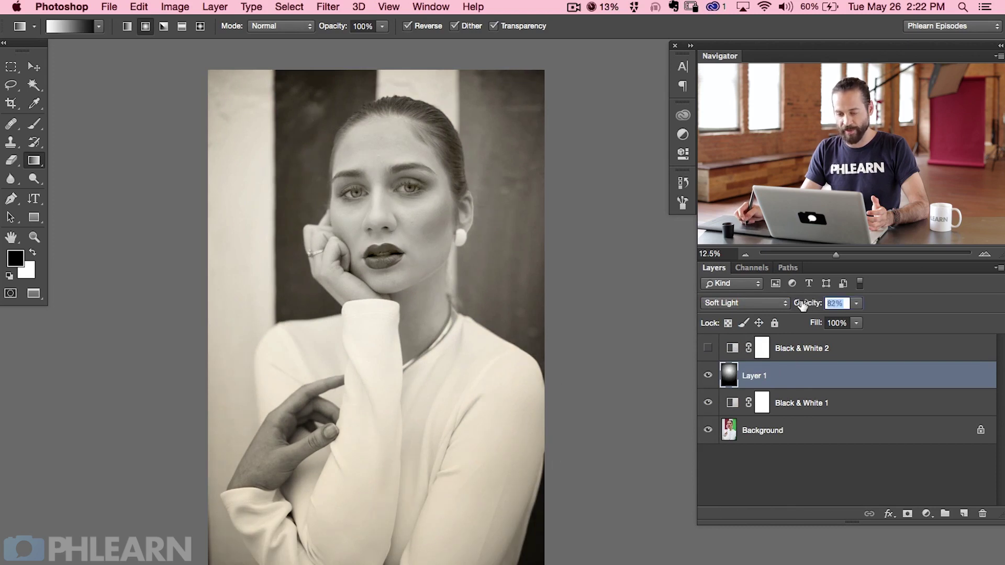
left_click(708, 375)
left_click(704, 376)
left_click(703, 376)
Turn the vignette Layer 1 back on
left_click(707, 375)
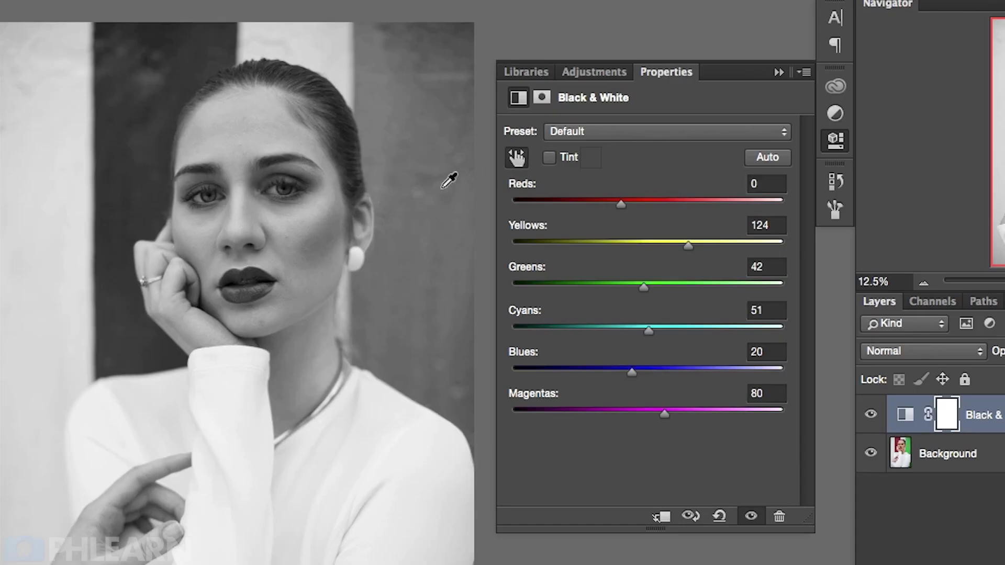
Drag on the green background with the Targeted Adjustment to set Greens to 27
left_click(386, 130)
left_click_drag(435, 129, 389, 139)
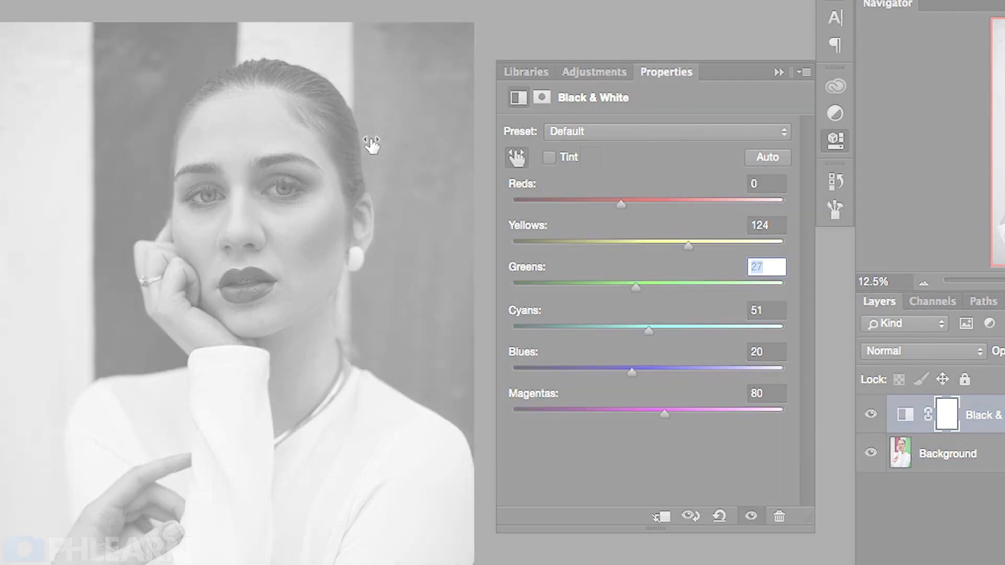